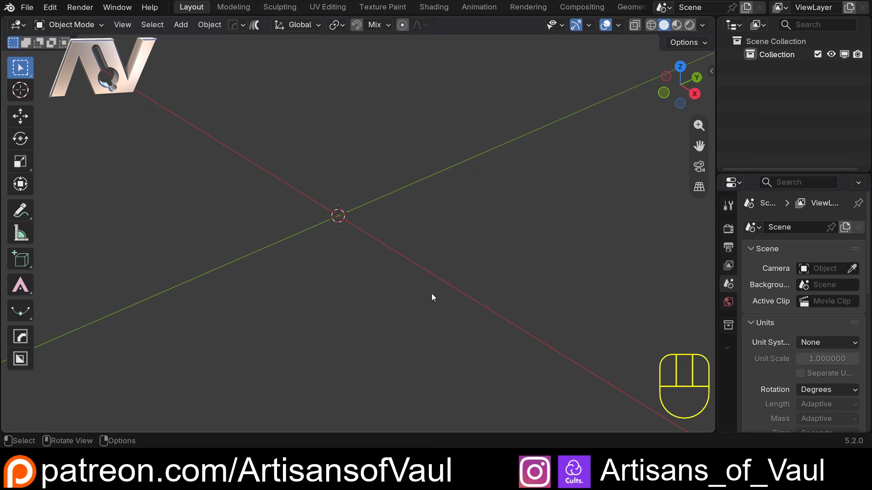
Show the sidebar and look up the VDM Brush Baker add-on among the installed extensions in Preferences.
{"action": "key", "text": "n"}
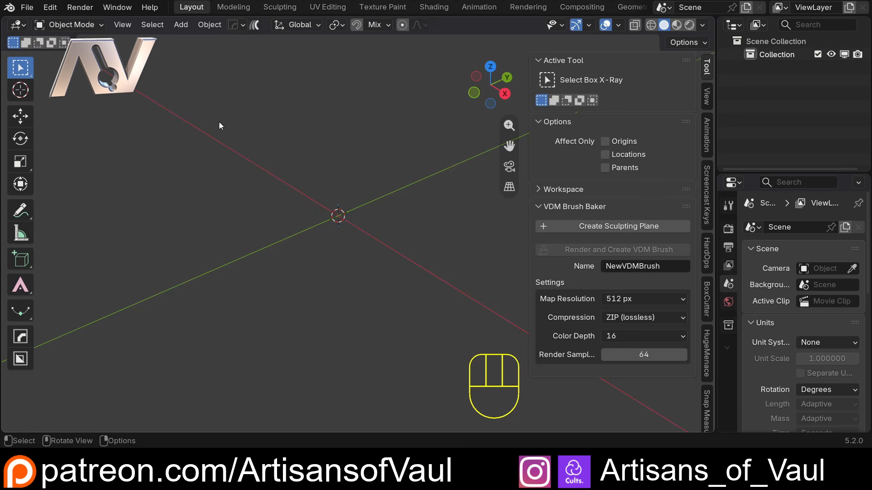
{"action": "left_click", "coordinate": [51, 8]}
{"action": "left_click", "coordinate": [83, 181]}
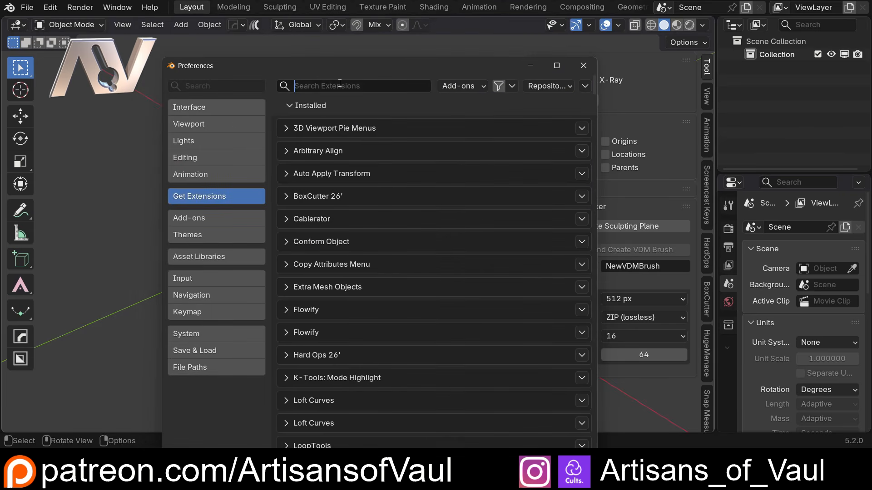
{"action": "type", "text": "VDM"}
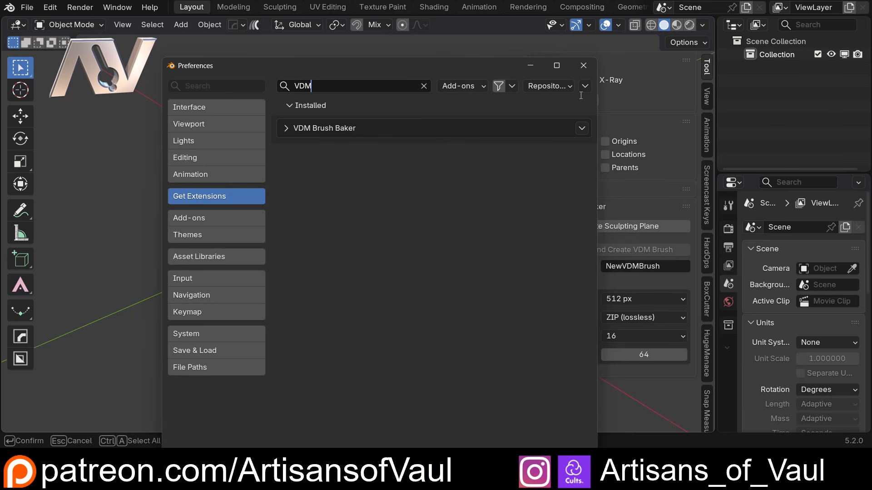
{"action": "left_click", "coordinate": [584, 66]}
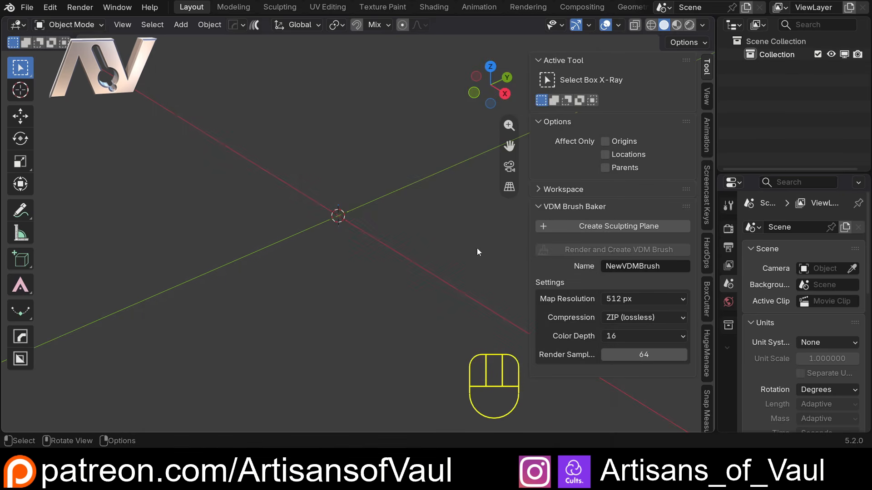
Create a sculpting plane with VDM Brush Baker and subdivide its Multires modifier once more to level 3.
{"action": "left_click", "coordinate": [618, 227]}
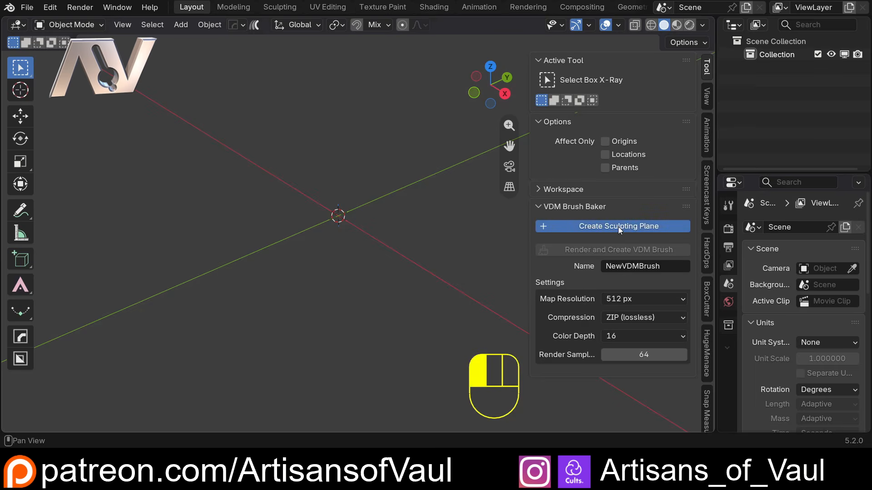
{"action": "middle_click_drag", "start_coordinate": [283, 233], "coordinate": [297, 227]}
{"action": "key", "text": "Tab"}
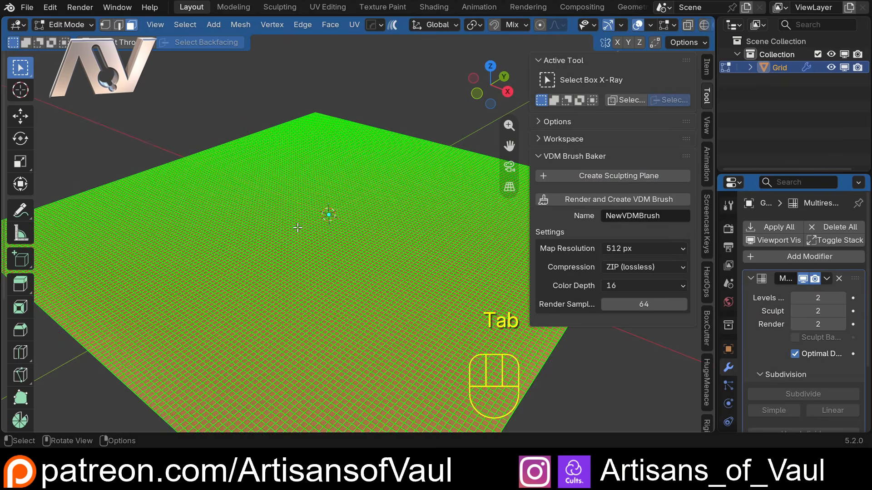
{"action": "key", "text": "Tab"}
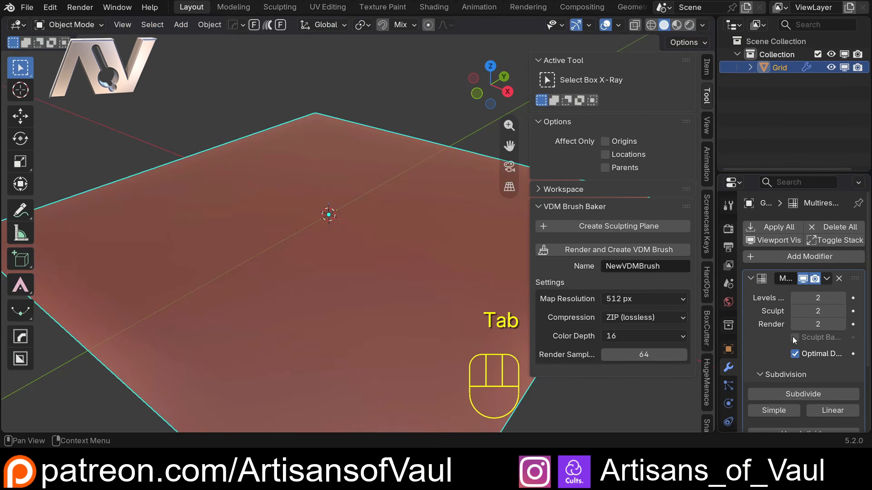
{"action": "scroll", "coordinate": [803, 326], "scroll_direction": "down", "scroll_amount": 3}
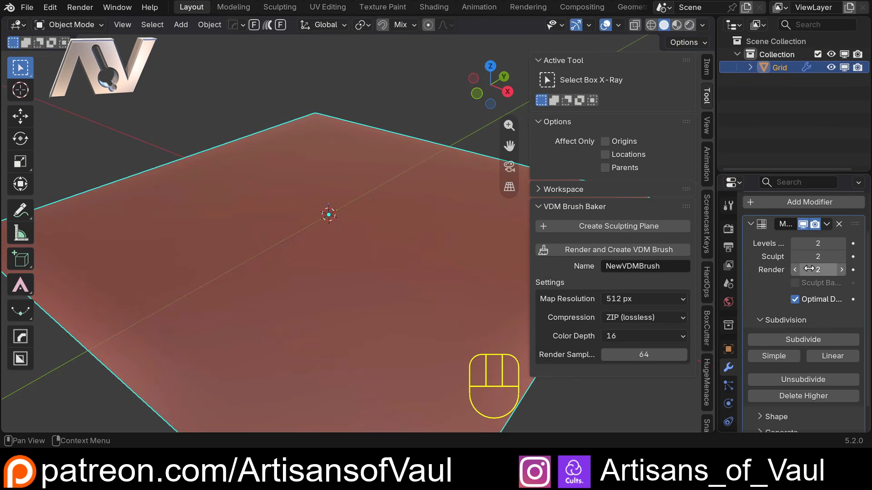
{"action": "left_click", "coordinate": [785, 356]}
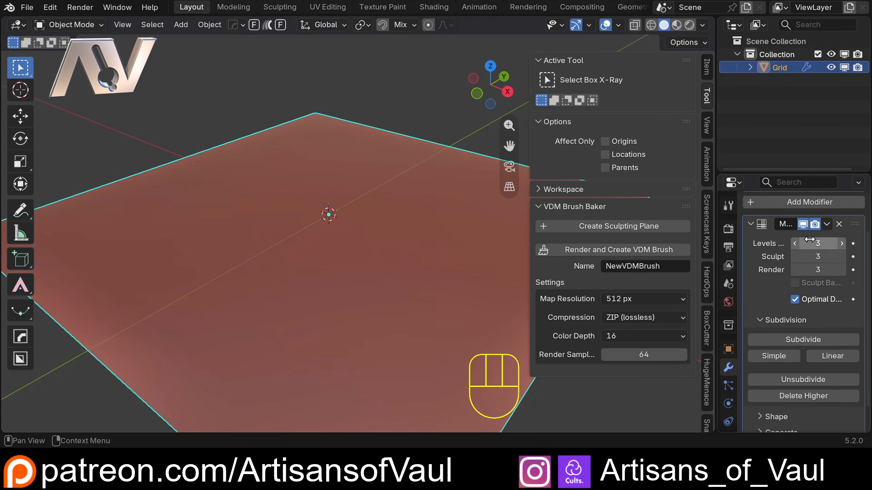
Inspect the subdivided plane's mesh from several angles, in and out of Edit Mode.
{"action": "middle_click_drag", "start_coordinate": [298, 208], "coordinate": [257, 225]}
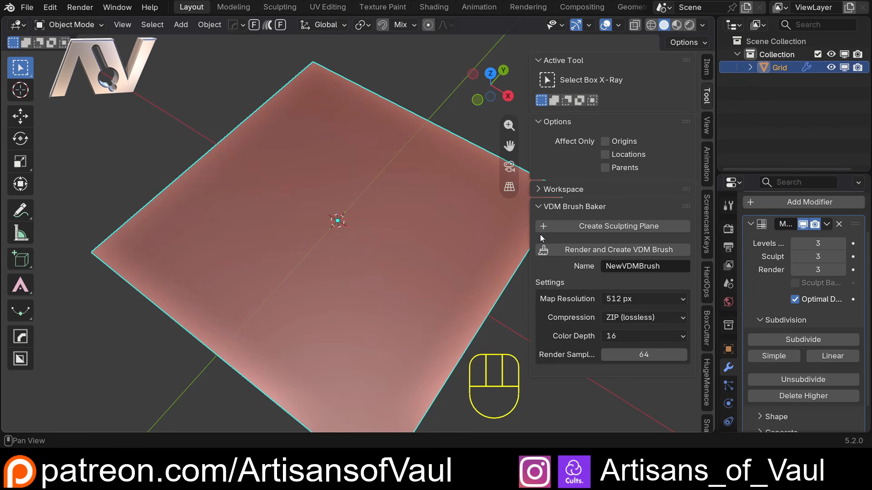
{"action": "mouse_move", "coordinate": [378, 282]}
{"action": "middle_mouse_down"}
{"action": "mouse_move", "coordinate": [294, 264]}
{"action": "mouse_move", "coordinate": [401, 222]}
{"action": "mouse_move", "coordinate": [403, 241]}
{"action": "mouse_move", "coordinate": [361, 237]}
{"action": "mouse_move", "coordinate": [381, 238]}
{"action": "mouse_move", "coordinate": [370, 260]}
{"action": "middle_mouse_up"}
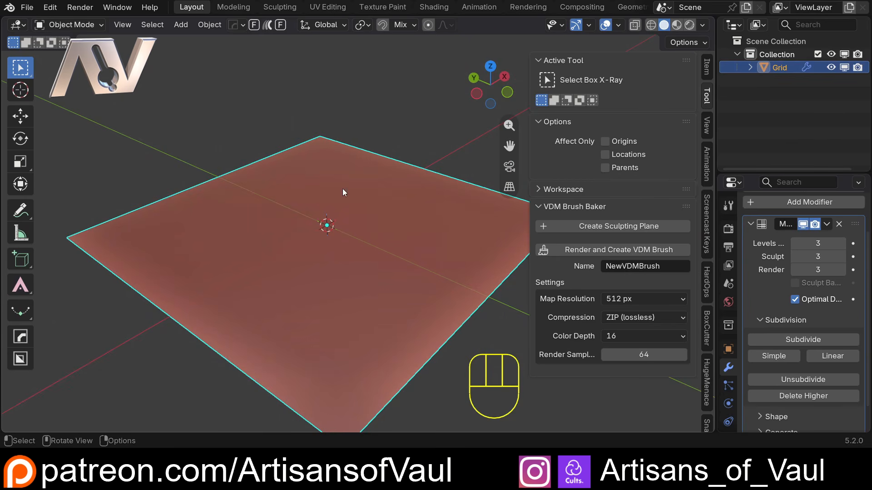
{"action": "middle_click_drag", "start_coordinate": [342, 191], "coordinate": [316, 308]}
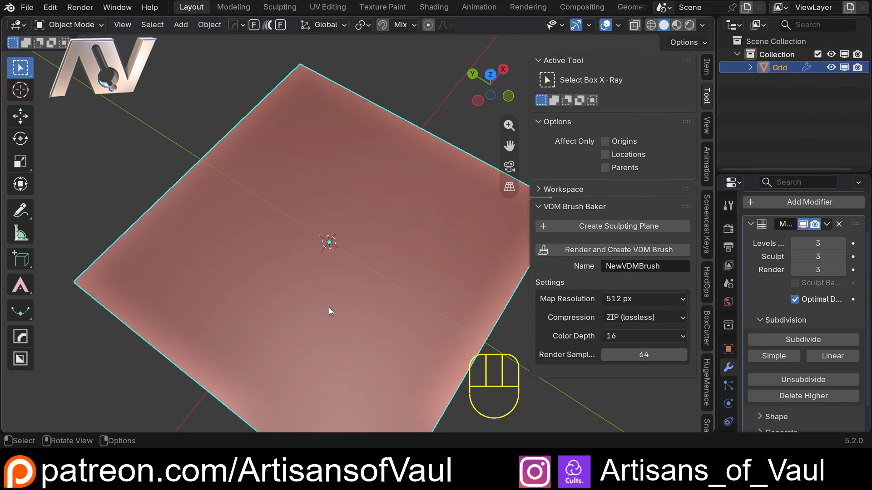
{"action": "middle_click_drag", "start_coordinate": [382, 294], "coordinate": [294, 256]}
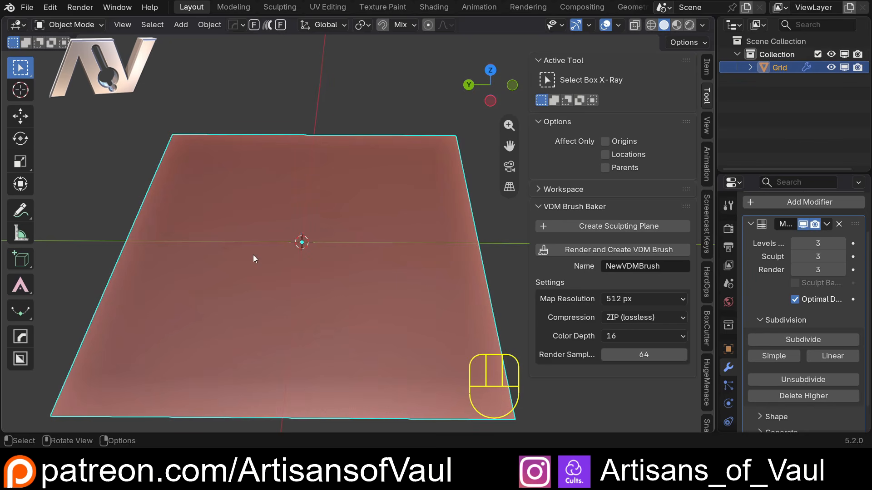
{"action": "scroll", "coordinate": [253, 254], "scroll_direction": "up", "scroll_amount": 1}
{"action": "key", "text": "Tab"}
{"action": "scroll", "coordinate": [312, 227], "scroll_direction": "down", "scroll_amount": 2}
{"action": "middle_click_drag", "start_coordinate": [341, 243], "coordinate": [322, 171], "text": "shift"}
{"action": "scroll", "coordinate": [400, 304], "scroll_direction": "up", "scroll_amount": 1}
{"action": "middle_click_drag", "start_coordinate": [294, 302], "coordinate": [377, 293], "text": "shift"}
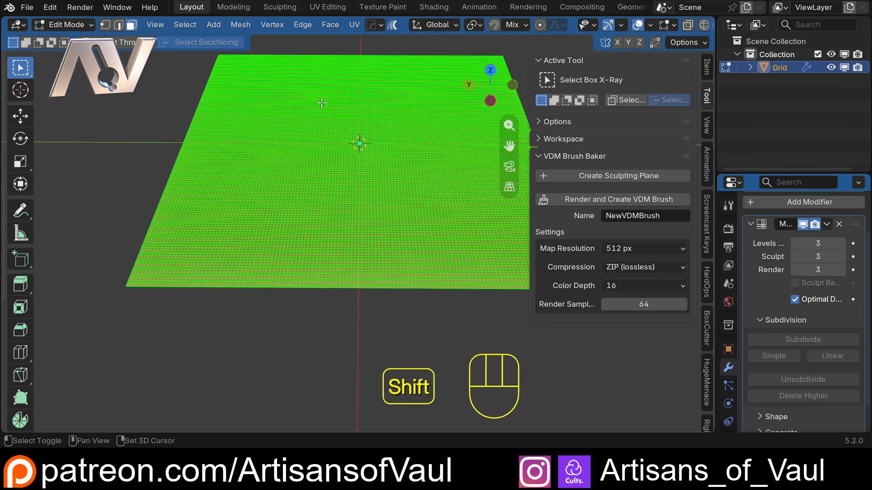
{"action": "middle_click_drag", "start_coordinate": [287, 78], "coordinate": [228, 139], "text": "shift"}
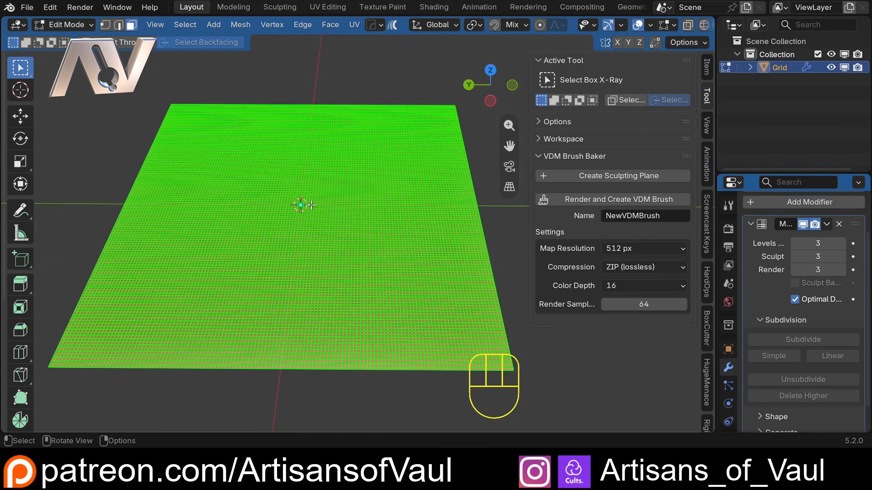
{"action": "key", "text": "Tab"}
{"action": "scroll", "coordinate": [296, 202], "scroll_direction": "down", "scroll_amount": 2}
{"action": "middle_click_drag", "start_coordinate": [296, 203], "coordinate": [360, 228]}
{"action": "scroll", "coordinate": [363, 259], "scroll_direction": "up", "scroll_amount": 2}
{"action": "middle_click_drag", "start_coordinate": [244, 253], "coordinate": [311, 237], "text": "shift"}
{"action": "scroll", "coordinate": [306, 222], "scroll_direction": "down", "scroll_amount": 2}
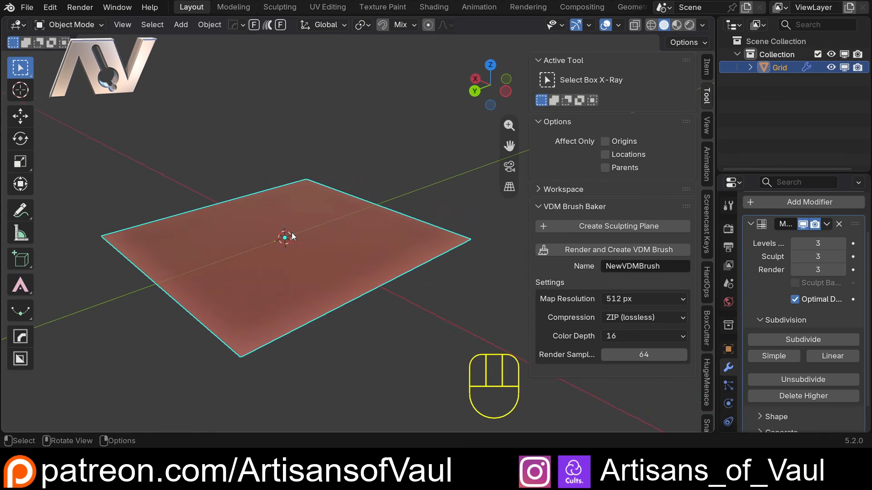
Add a cube and scale it down to about 0.35.
{"action": "key", "text": "shift+a"}
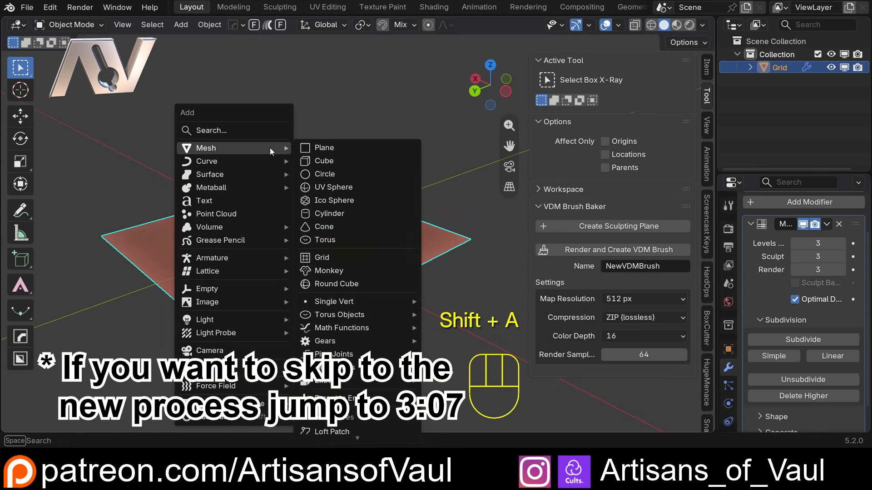
{"action": "left_click", "coordinate": [326, 159]}
{"action": "key", "text": "s"}
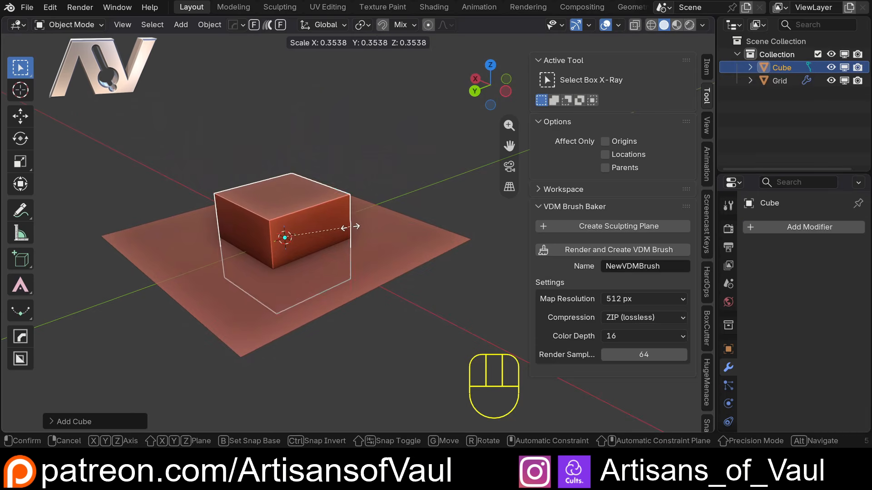
{"action": "left_click", "coordinate": [344, 227]}
Select the cube's top face and scale it to about 0.57 to make a tapered block.
{"action": "key", "text": "Tab"}
{"action": "key", "text": "3"}
{"action": "left_click", "coordinate": [312, 206]}
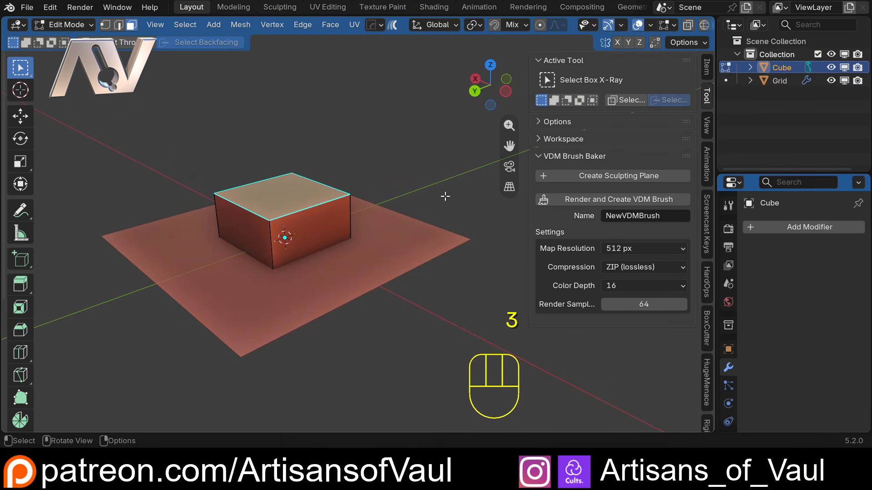
{"action": "key", "text": "s"}
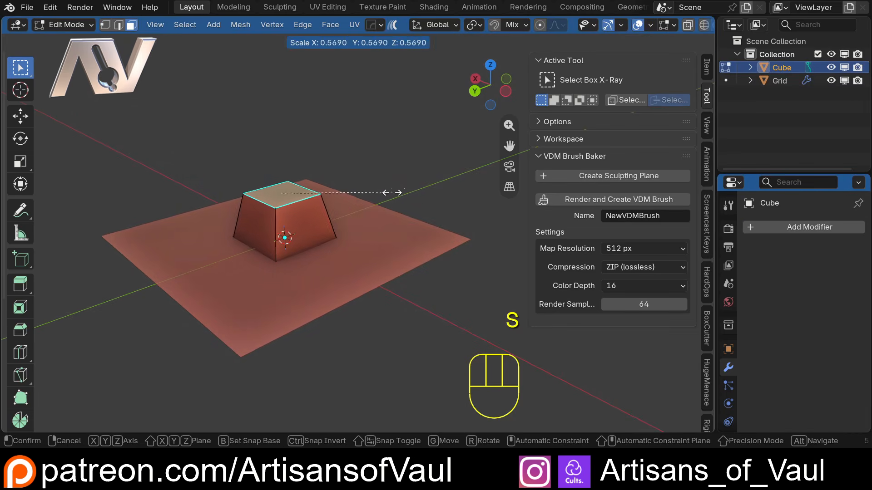
{"action": "left_click", "coordinate": [322, 318]}
Select the cube's bottom face and move it along Z up to the plane's surface.
{"action": "key", "text": "Tab"}
{"action": "middle_click_drag", "start_coordinate": [323, 318], "coordinate": [288, 257]}
{"action": "key", "text": "Tab"}
{"action": "key", "text": "3"}
{"action": "left_click", "coordinate": [275, 233]}
{"action": "key", "text": "g"}
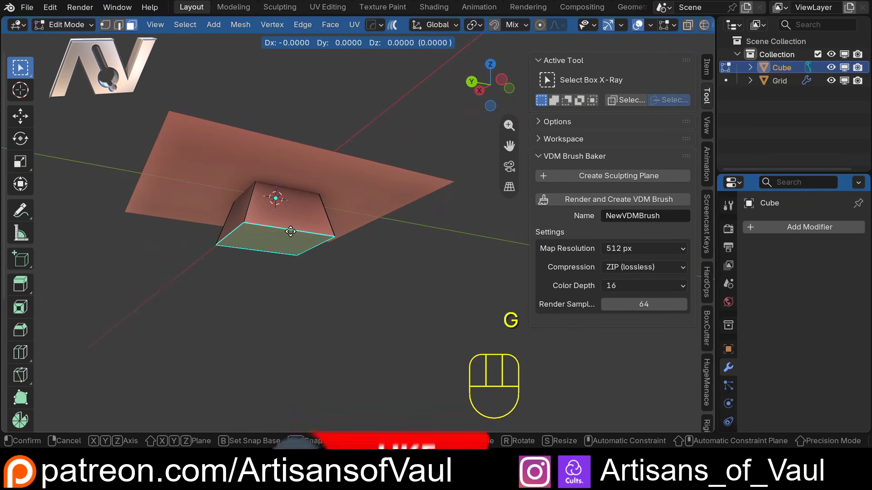
{"action": "key", "text": "z"}
{"action": "left_click", "coordinate": [304, 150], "text": "ctrl"}
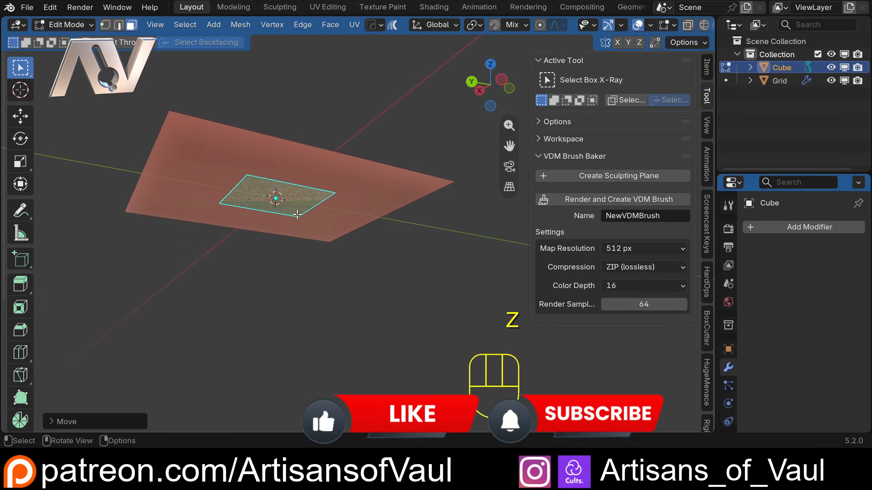
Delete the cube's bottom face and return to Object Mode.
{"action": "key", "text": "Delete"}
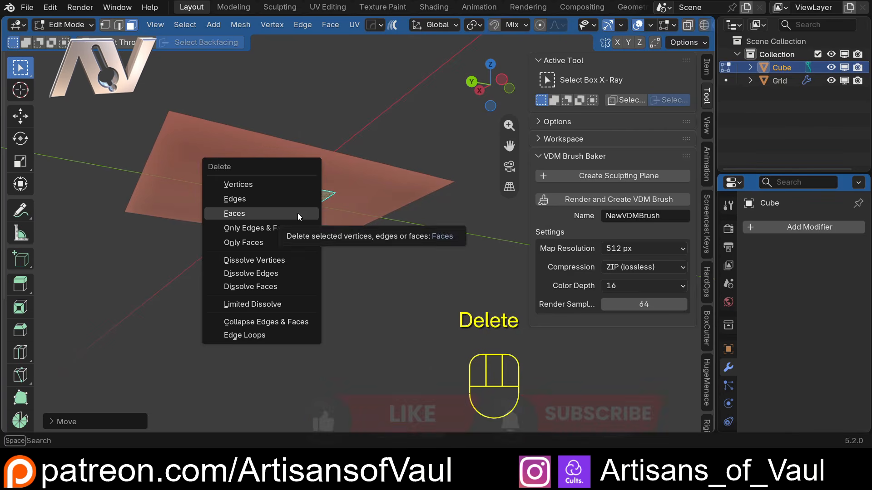
{"action": "left_click", "coordinate": [298, 214]}
{"action": "key", "text": "Tab"}
Union the cube into the grid plane with a boolean and hide the cube.
{"action": "middle_click_drag", "start_coordinate": [296, 148], "coordinate": [339, 227]}
{"action": "left_click", "coordinate": [340, 227], "text": "shift"}
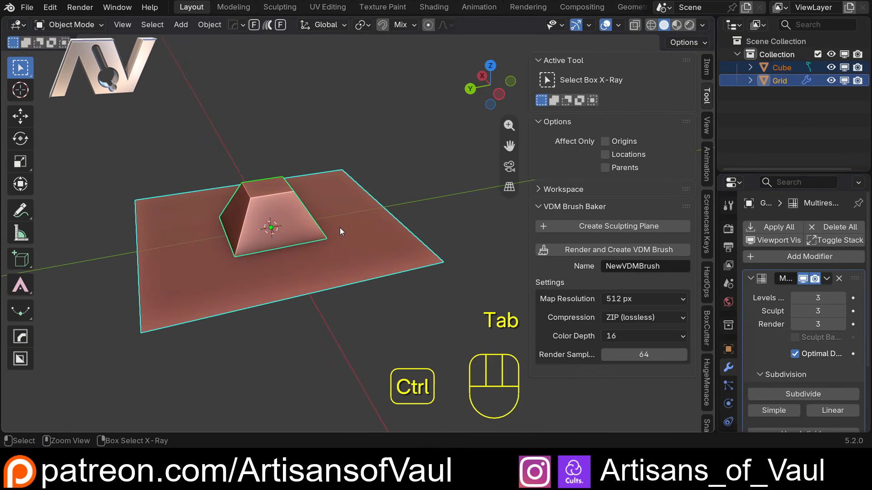
{"action": "left_click", "coordinate": [290, 202]}
{"action": "key", "text": "h"}
{"action": "left_click", "coordinate": [242, 310]}
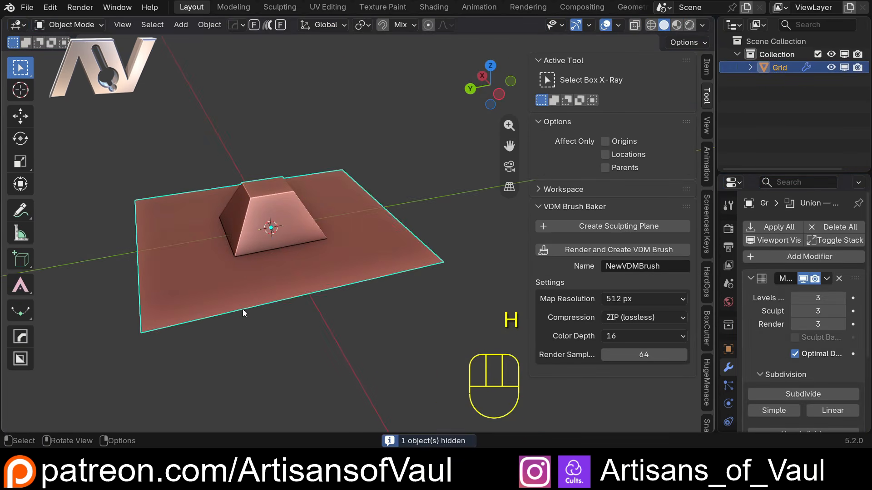
Apply all modifiers on the grid plane.
{"action": "middle_click_drag", "start_coordinate": [242, 309], "coordinate": [268, 219]}
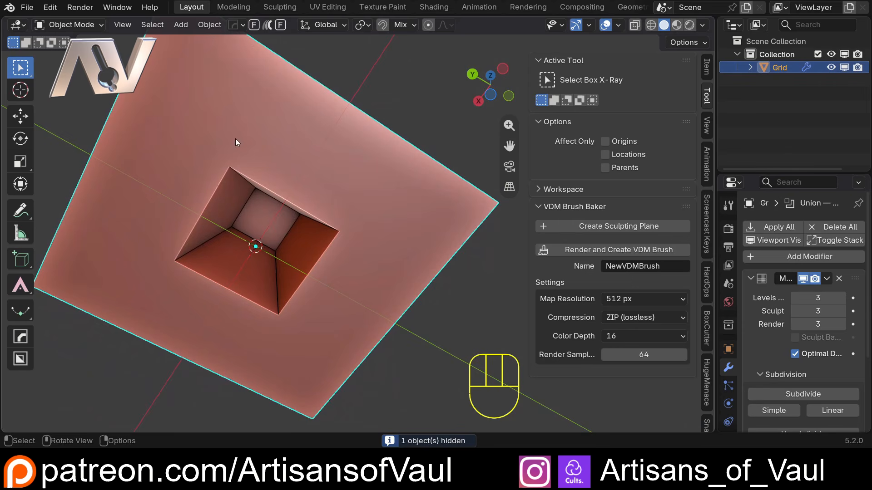
{"action": "middle_click_drag", "start_coordinate": [235, 138], "coordinate": [311, 176]}
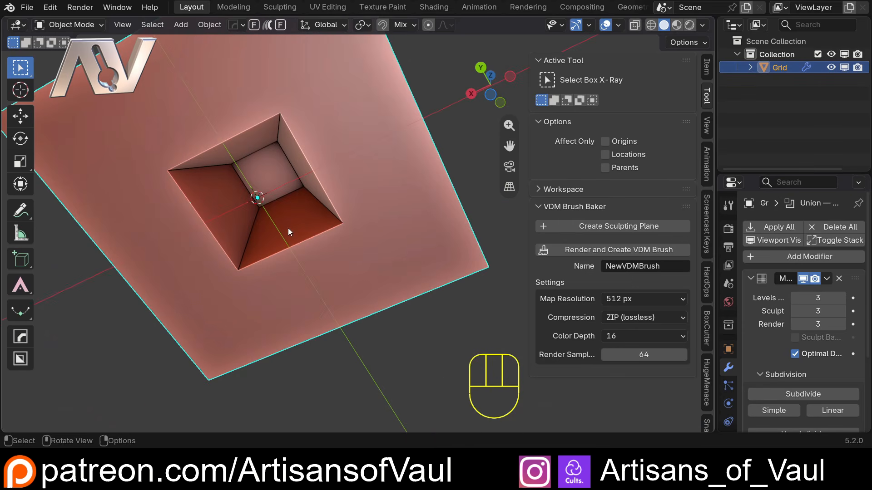
{"action": "middle_click_drag", "start_coordinate": [284, 132], "coordinate": [223, 211]}
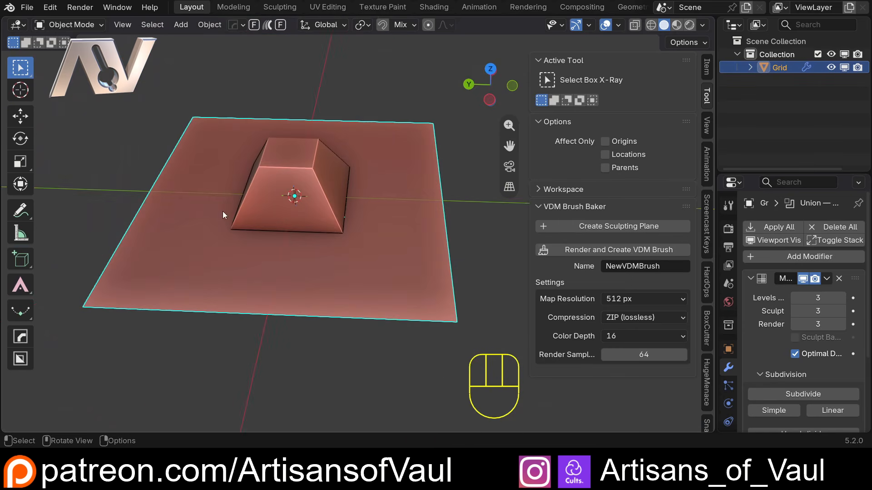
{"action": "left_click", "coordinate": [778, 226]}
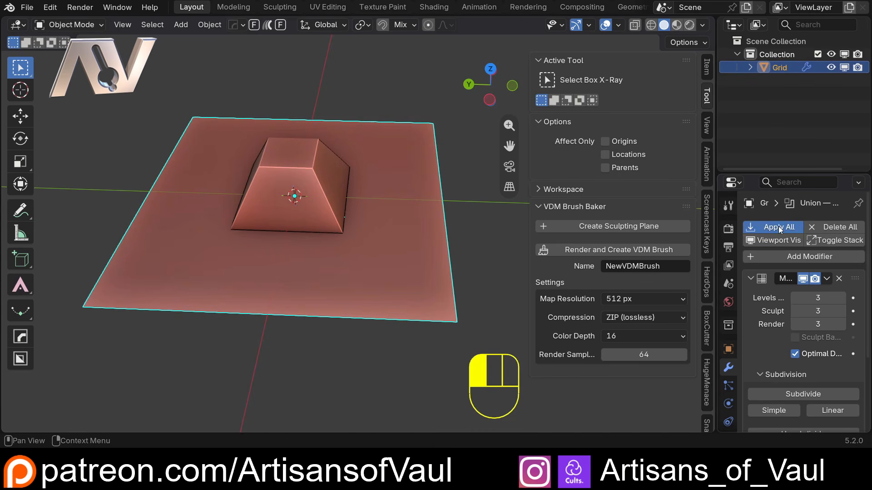
Inspect the applied grid's mesh and edges around the raised shape in Edit Mode.
{"action": "key", "text": "Tab"}
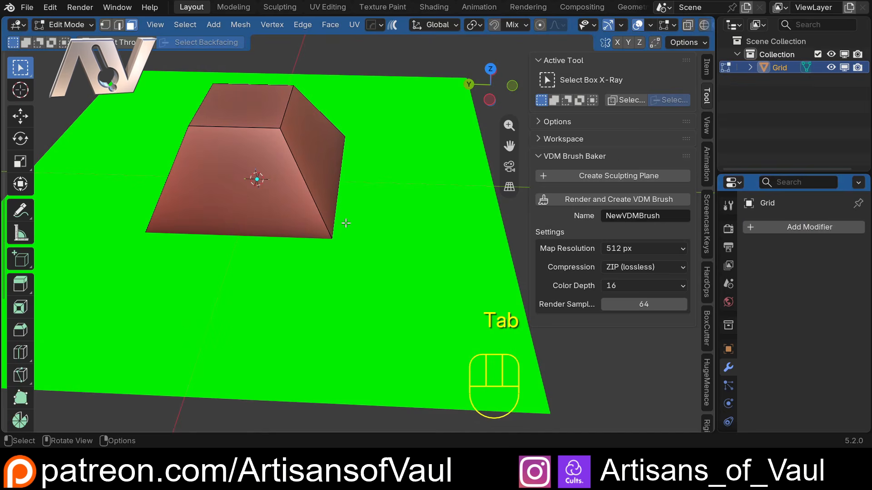
{"action": "left_click", "coordinate": [455, 216]}
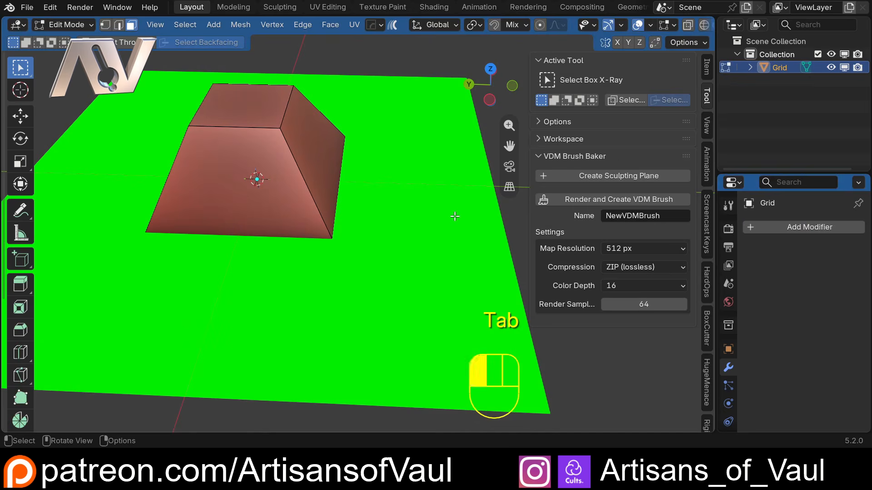
{"action": "scroll", "coordinate": [359, 222], "scroll_direction": "up", "scroll_amount": 7}
{"action": "middle_click_drag", "start_coordinate": [261, 245], "coordinate": [190, 281], "text": "shift"}
{"action": "scroll", "coordinate": [227, 266], "scroll_direction": "up", "scroll_amount": 1}
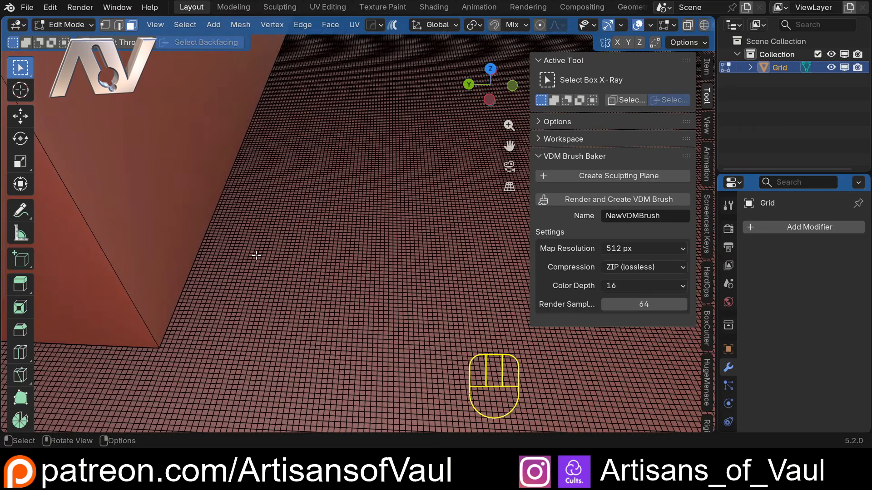
{"action": "scroll", "coordinate": [306, 230], "scroll_direction": "down", "scroll_amount": 1}
{"action": "scroll", "coordinate": [307, 230], "scroll_direction": "up", "scroll_amount": 1}
{"action": "middle_click_drag", "start_coordinate": [171, 323], "coordinate": [180, 331], "text": "shift"}
{"action": "scroll", "coordinate": [338, 285], "scroll_direction": "down", "scroll_amount": 1}
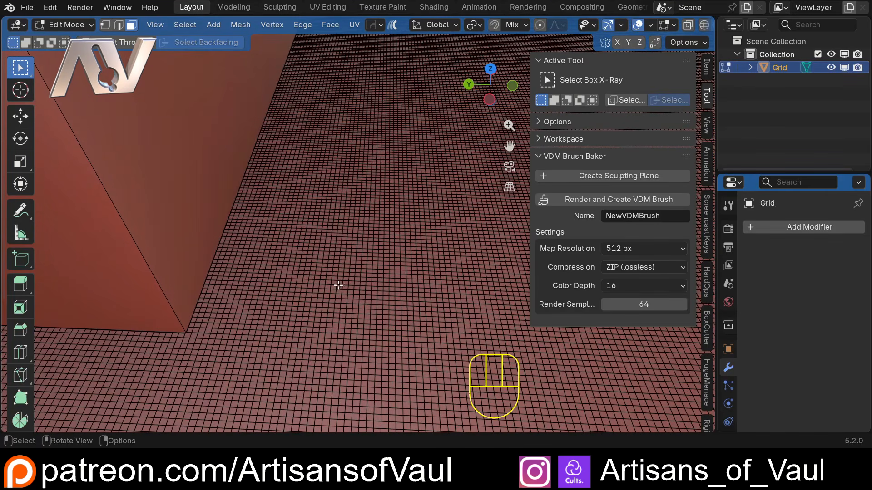
{"action": "key", "text": "2"}
{"action": "left_click", "coordinate": [221, 299], "text": "alt"}
{"action": "scroll", "coordinate": [243, 284], "scroll_direction": "down", "scroll_amount": 2}
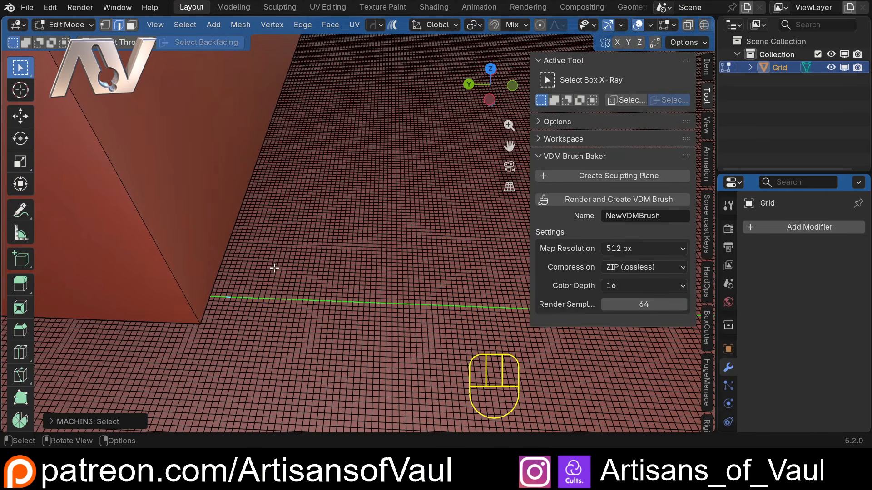
{"action": "scroll", "coordinate": [295, 252], "scroll_direction": "down", "scroll_amount": 2}
{"action": "middle_click_drag", "start_coordinate": [335, 232], "coordinate": [258, 216]}
{"action": "scroll", "coordinate": [259, 216], "scroll_direction": "down", "scroll_amount": 2}
{"action": "middle_click_drag", "start_coordinate": [317, 273], "coordinate": [243, 363], "text": "shift"}
{"action": "scroll", "coordinate": [366, 245], "scroll_direction": "down", "scroll_amount": 5}
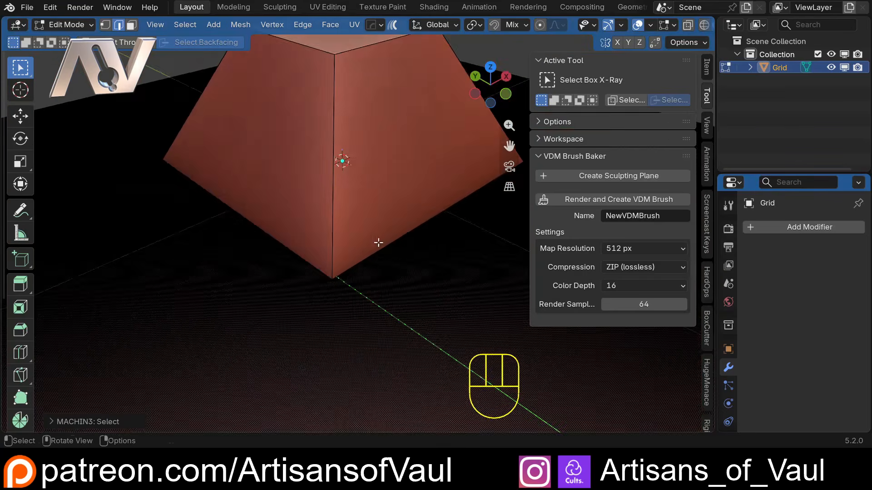
{"action": "middle_click_drag", "start_coordinate": [379, 243], "coordinate": [302, 135]}
{"action": "scroll", "coordinate": [291, 286], "scroll_direction": "down", "scroll_amount": 2}
{"action": "key", "text": "Tab"}
{"action": "scroll", "coordinate": [341, 200], "scroll_direction": "down", "scroll_amount": 5}
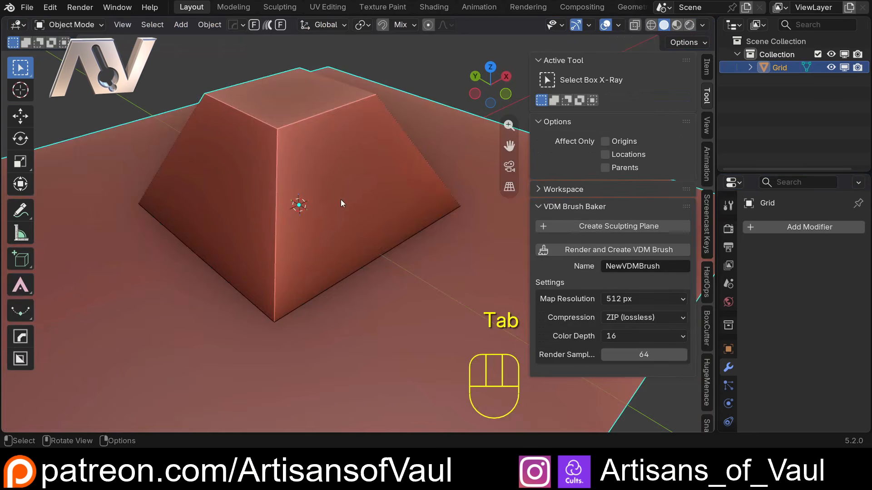
Render and create the VDM brush from the sculpting plane.
{"action": "middle_click_drag", "start_coordinate": [359, 211], "coordinate": [337, 203], "text": "shift"}
{"action": "middle_click_drag", "start_coordinate": [336, 203], "coordinate": [338, 237]}
{"action": "left_click", "coordinate": [588, 249]}
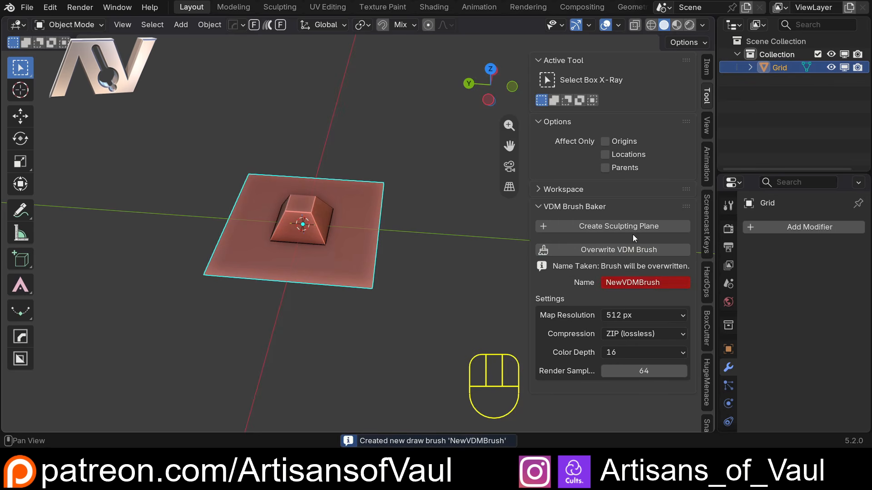
Add a round cube and set its Arc divisions to 128.
{"action": "middle_click_drag", "start_coordinate": [415, 251], "coordinate": [344, 176], "text": "shift"}
{"action": "key", "text": "shift+a"}
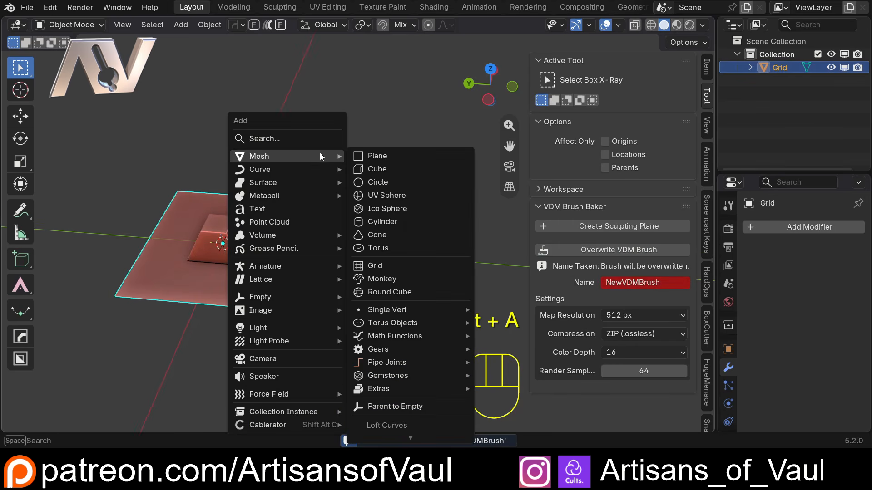
{"action": "left_click", "coordinate": [435, 293]}
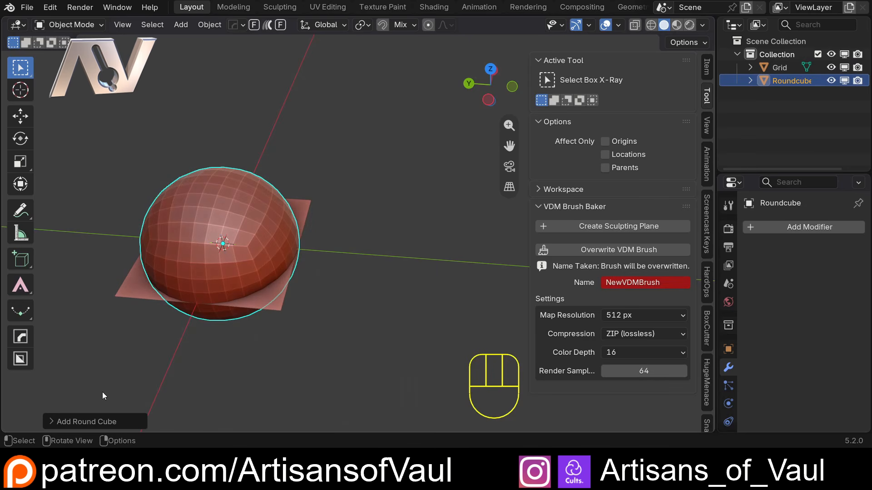
{"action": "left_click", "coordinate": [89, 422]}
{"action": "left_click", "coordinate": [171, 274]}
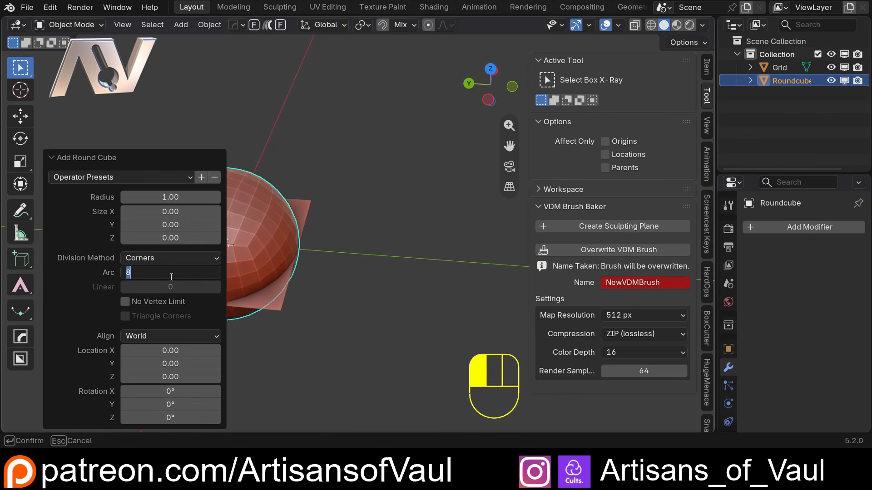
{"action": "type", "text": "128"}
{"action": "key", "text": "Return"}
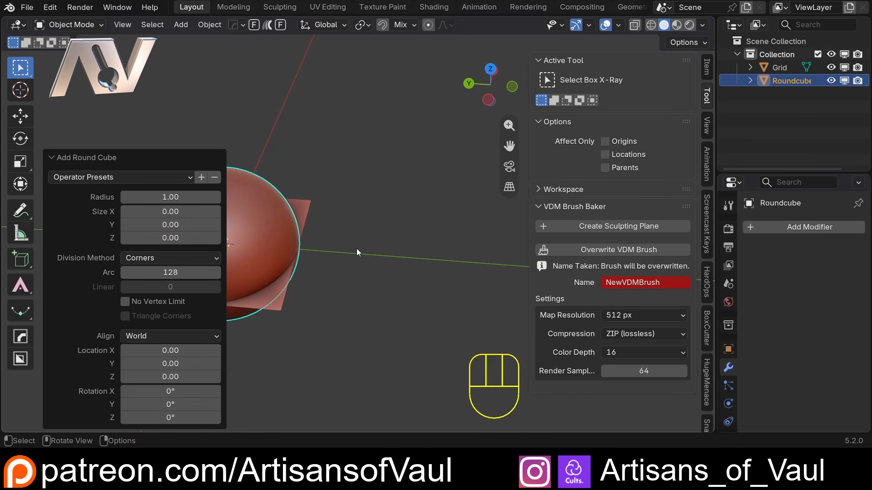
Scale the round cube to about 2 and move it about 5.5 units along Y.
{"action": "key", "text": "s"}
{"action": "left_click", "coordinate": [403, 262]}
{"action": "key", "text": "g"}
{"action": "key", "text": "y"}
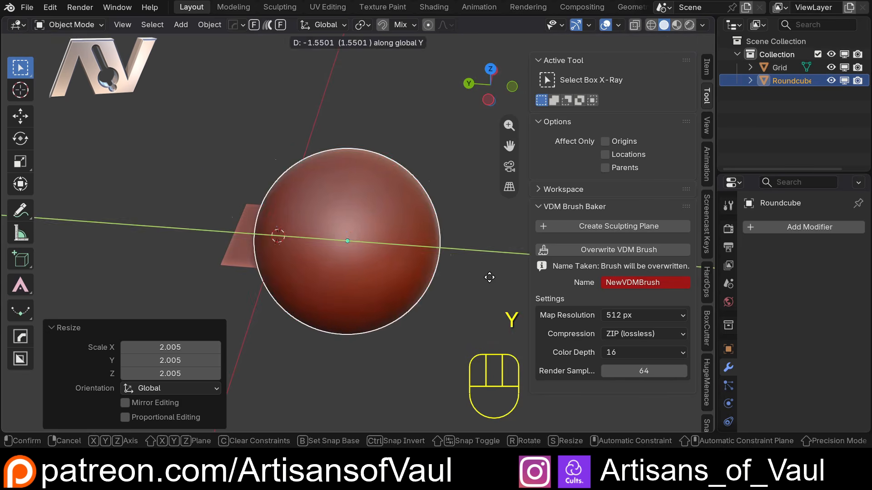
{"action": "left_click", "coordinate": [666, 317]}
{"action": "middle_click_drag", "start_coordinate": [388, 138], "coordinate": [290, 132], "text": "shift"}
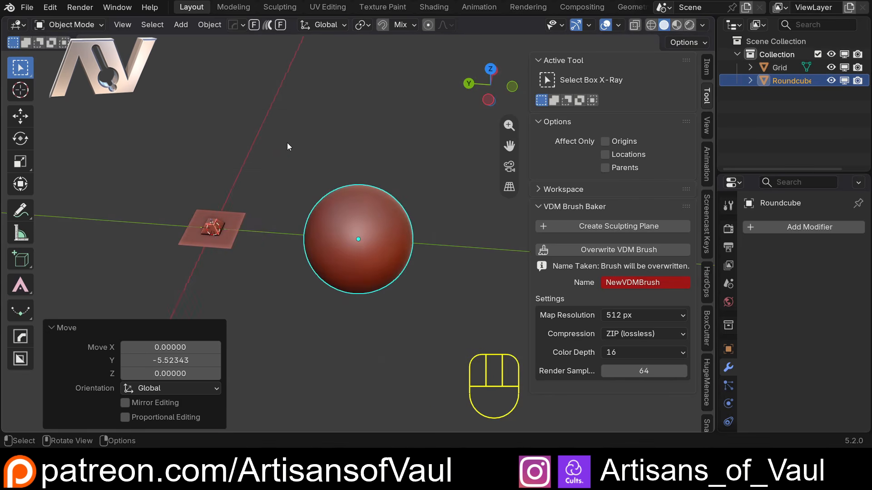
Apply the round cube's transforms and switch it to Sculpt Mode.
{"action": "key", "text": "ctrl+a"}
{"action": "left_click", "coordinate": [240, 170]}
{"action": "left_click", "coordinate": [375, 235]}
{"action": "scroll", "coordinate": [371, 235], "scroll_direction": "up", "scroll_amount": 4}
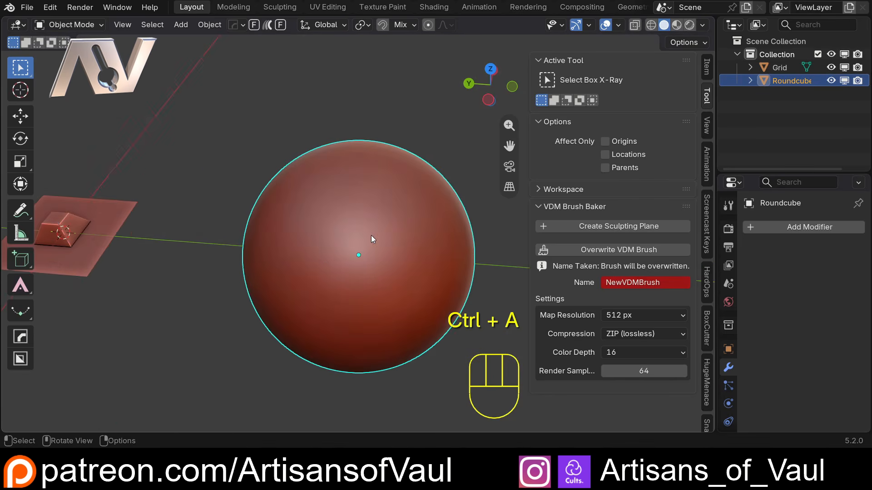
{"action": "left_click", "coordinate": [71, 24]}
{"action": "left_click", "coordinate": [55, 79]}
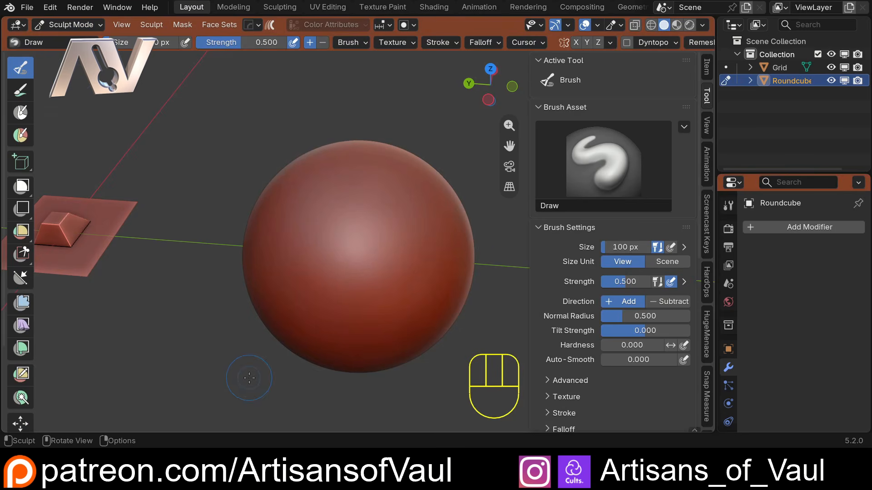
Select the NewVDMBrush brush and stamp it onto the sphere.
{"action": "key", "text": "shift+space"}
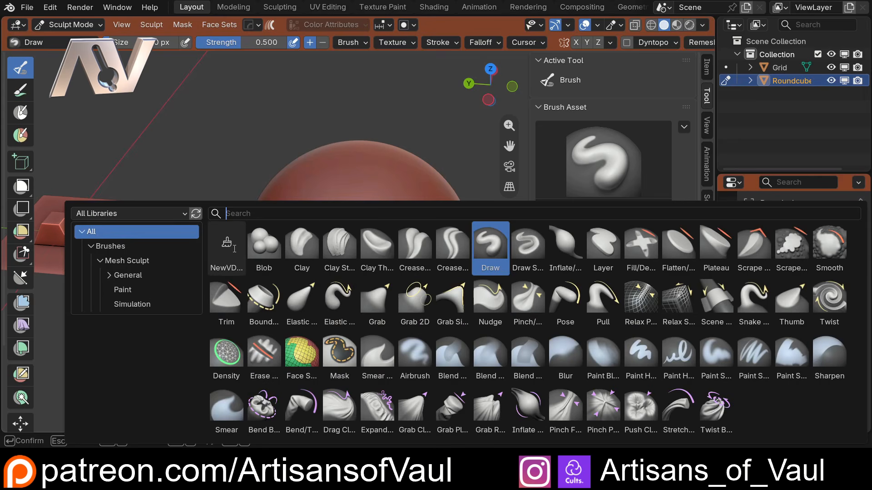
{"action": "left_click", "coordinate": [223, 245]}
{"action": "left_click_drag", "start_coordinate": [351, 241], "coordinate": [405, 311]}
{"action": "mouse_move", "coordinate": [404, 311]}
{"action": "middle_mouse_down"}
{"action": "mouse_move", "coordinate": [353, 241]}
{"action": "mouse_move", "coordinate": [242, 250]}
{"action": "mouse_move", "coordinate": [327, 75]}
{"action": "mouse_move", "coordinate": [338, 74]}
{"action": "mouse_move", "coordinate": [347, 196]}
{"action": "mouse_move", "coordinate": [391, 191]}
{"action": "middle_mouse_up"}
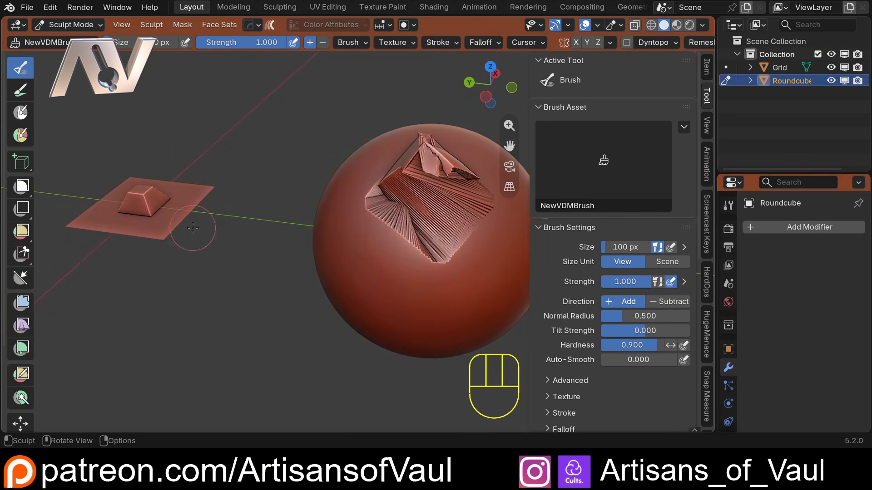
Set the brush falloff to Constant and stamp the brush onto the sphere again.
{"action": "key", "text": "shift+space"}
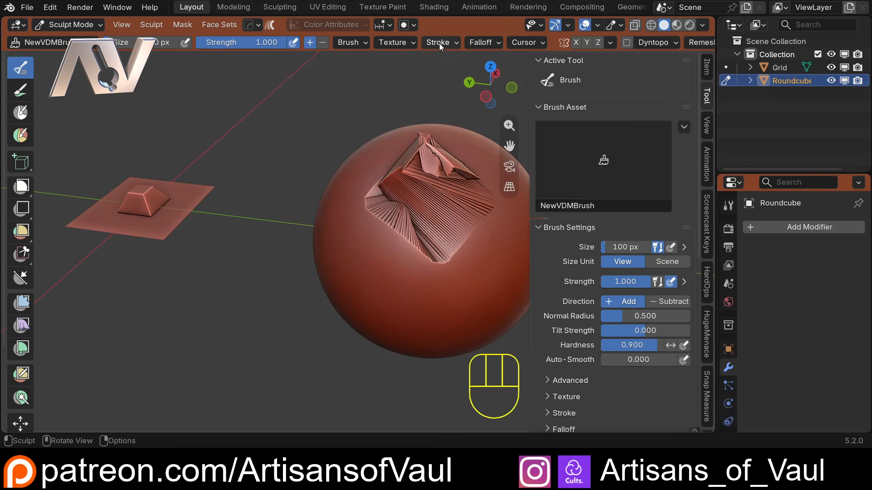
{"action": "left_click", "coordinate": [442, 43]}
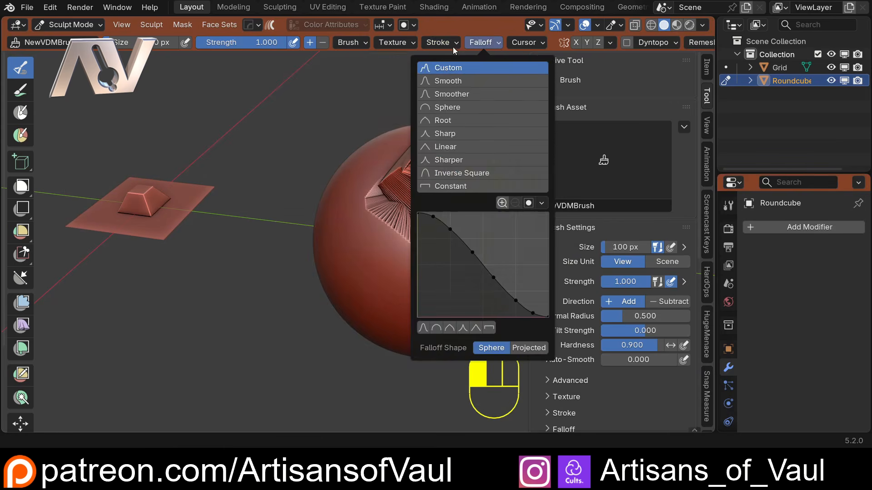
{"action": "mouse_move", "coordinate": [493, 45]}
{"action": "left_click", "coordinate": [446, 187]}
{"action": "middle_click_drag", "start_coordinate": [360, 243], "coordinate": [418, 230]}
{"action": "left_click_drag", "start_coordinate": [418, 230], "coordinate": [480, 289]}
{"action": "scroll", "coordinate": [436, 154], "scroll_direction": "down", "scroll_amount": 2}
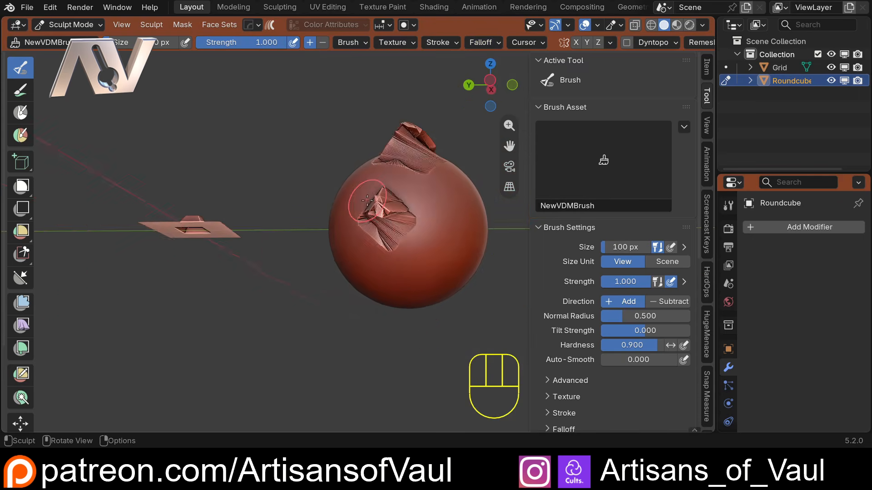
Undo the last brush stamp on the sphere.
{"action": "middle_click_drag", "start_coordinate": [290, 177], "coordinate": [246, 249]}
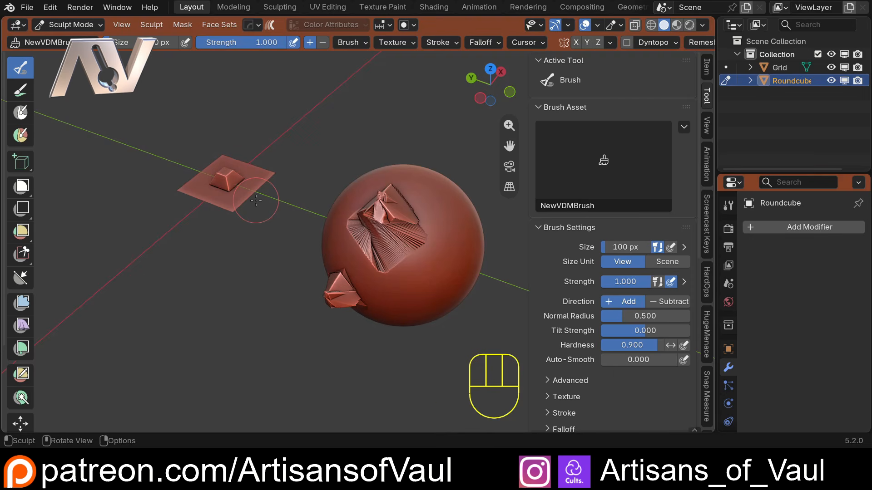
{"action": "key", "text": "ctrl"}
{"action": "key", "text": "ctrl+z"}
Delete the old stamp grid plane.
{"action": "key", "text": "Tab"}
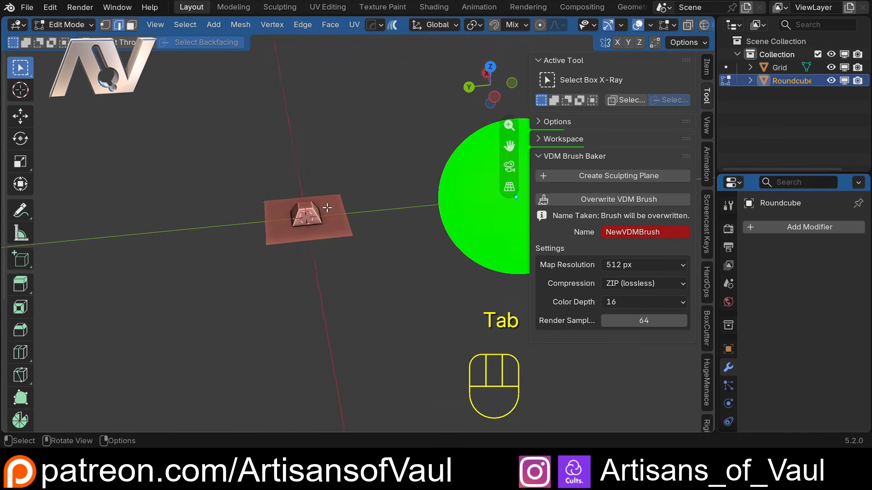
{"action": "mouse_move", "coordinate": [389, 205]}
{"action": "middle_mouse_down"}
{"action": "mouse_move", "coordinate": [255, 219]}
{"action": "mouse_move", "coordinate": [227, 214]}
{"action": "mouse_move", "coordinate": [335, 217]}
{"action": "middle_mouse_up"}
{"action": "key", "text": "Tab"}
{"action": "left_click", "coordinate": [255, 220]}
{"action": "key", "text": "Delete"}
Create a new sculpting plane and add a Simple subdivision level to its Multires modifier.
{"action": "left_click", "coordinate": [606, 226]}
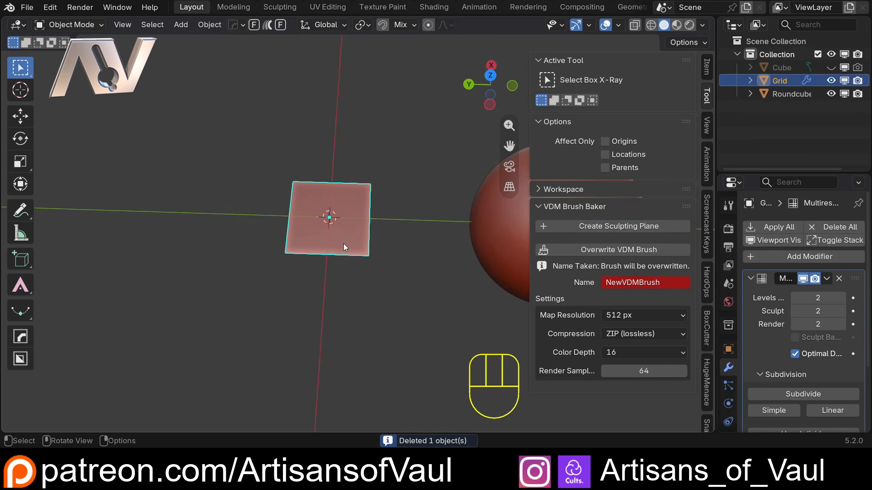
{"action": "scroll", "coordinate": [769, 372], "scroll_direction": "down", "scroll_amount": 3}
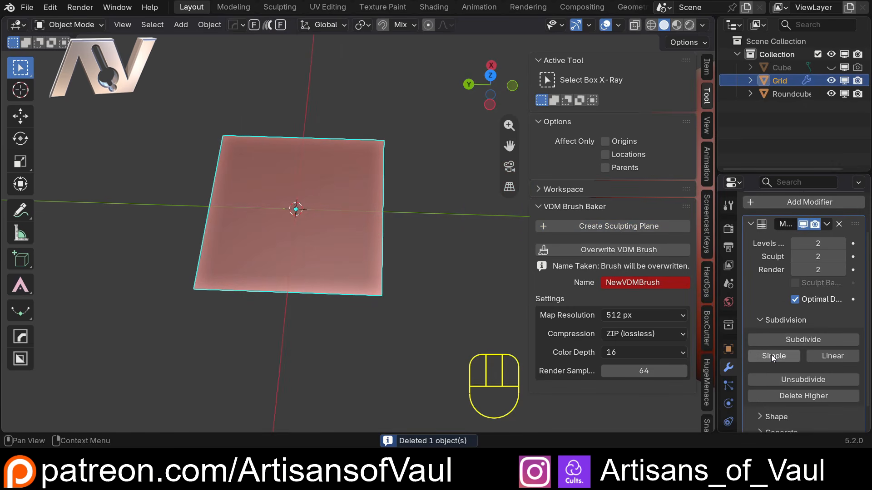
{"action": "left_click", "coordinate": [771, 355]}
{"action": "scroll", "coordinate": [300, 221], "scroll_direction": "up", "scroll_amount": 4}
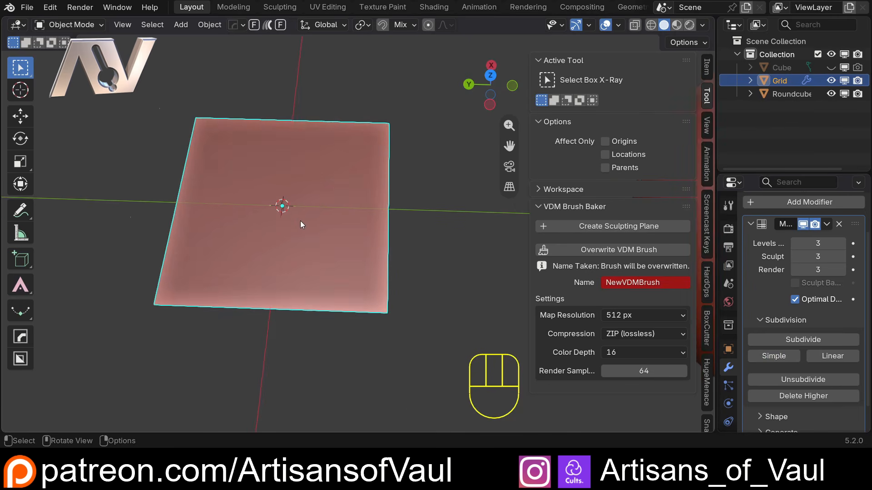
Switch to top view and drop the rune screenshot image into the viewport as an image empty.
{"action": "scroll", "coordinate": [274, 220], "scroll_direction": "down", "scroll_amount": 3}
{"action": "left_click", "coordinate": [489, 81]}
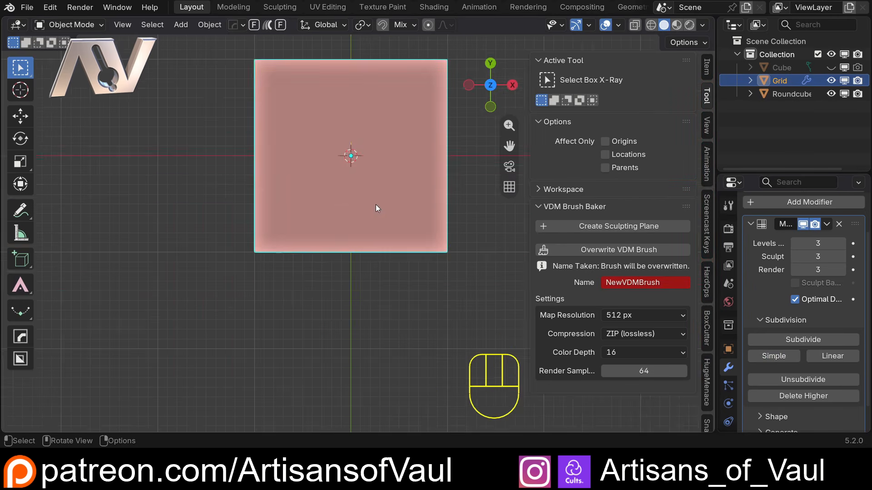
{"action": "middle_click_drag", "start_coordinate": [336, 187], "coordinate": [268, 317], "text": "shift"}
{"action": "scroll", "coordinate": [285, 291], "scroll_direction": "down", "scroll_amount": 3}
{"action": "middle_click_drag", "start_coordinate": [393, 265], "coordinate": [316, 229], "text": "shift"}
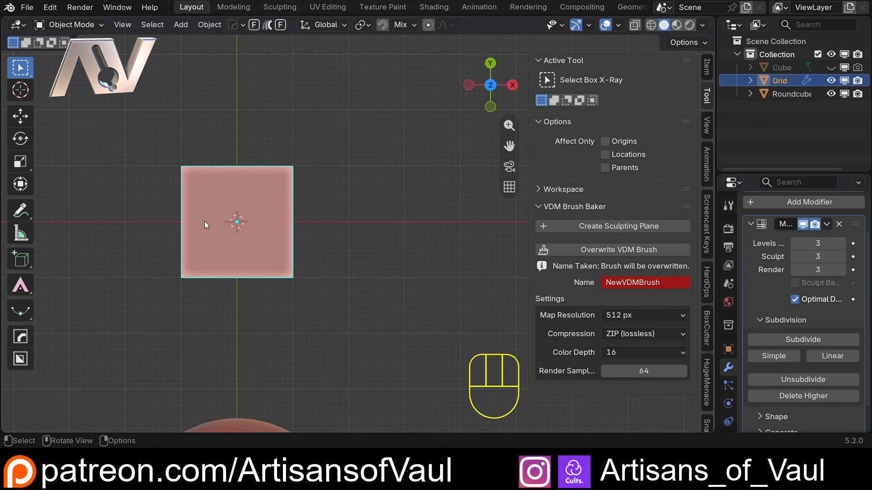
{"action": "scroll", "coordinate": [229, 211], "scroll_direction": "up", "scroll_amount": 3}
{"action": "middle_click_drag", "start_coordinate": [179, 194], "coordinate": [266, 206], "text": "shift"}
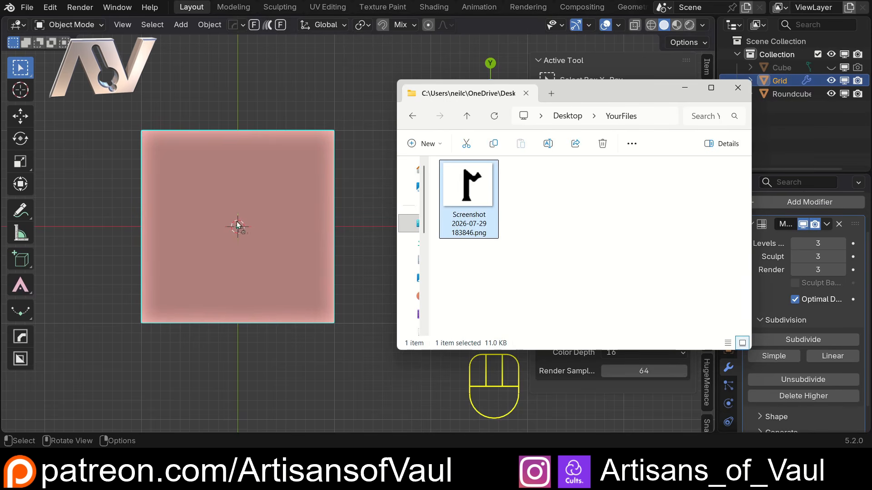
{"action": "left_click_drag", "start_coordinate": [235, 222], "coordinate": [234, 222]}
{"action": "scroll", "coordinate": [364, 223], "scroll_direction": "down", "scroll_amount": 4}
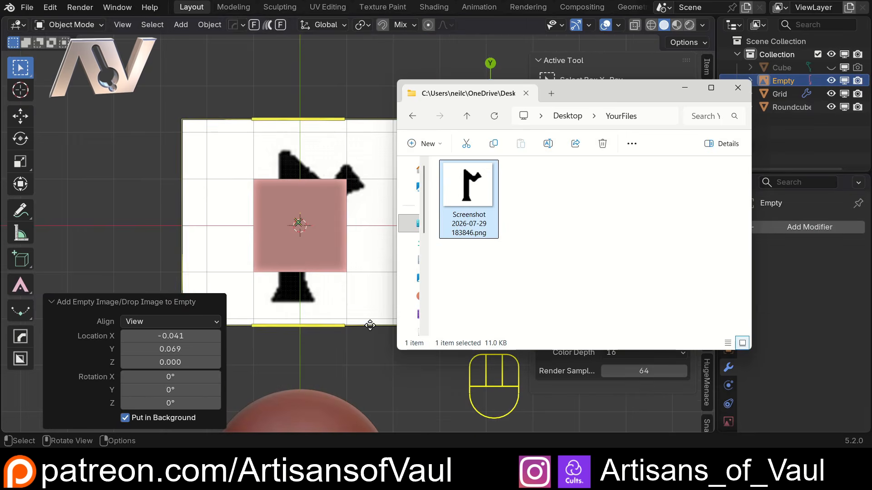
Scale the image empty to about 0.54 and move it to cover the sculpting plane.
{"action": "left_click", "coordinate": [381, 333]}
{"action": "key", "text": "s"}
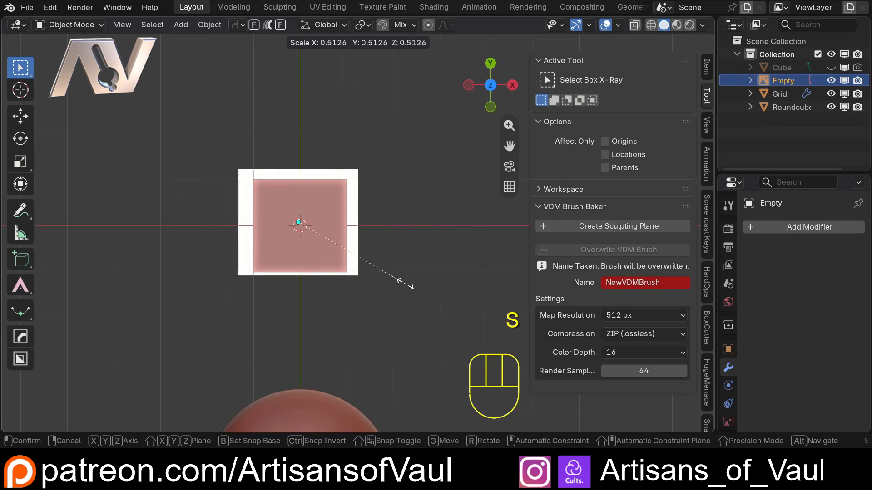
{"action": "left_click", "coordinate": [388, 275]}
{"action": "key", "text": "shift+z"}
{"action": "scroll", "coordinate": [399, 266], "scroll_direction": "up", "scroll_amount": 4}
{"action": "middle_click_drag", "start_coordinate": [381, 240], "coordinate": [413, 236], "text": "shift"}
{"action": "key", "text": "s"}
{"action": "left_click", "coordinate": [420, 242]}
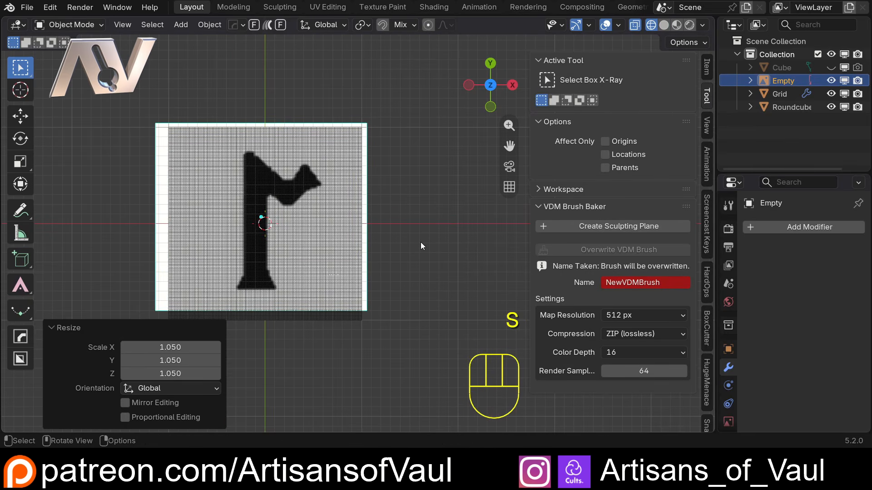
{"action": "key", "text": "g"}
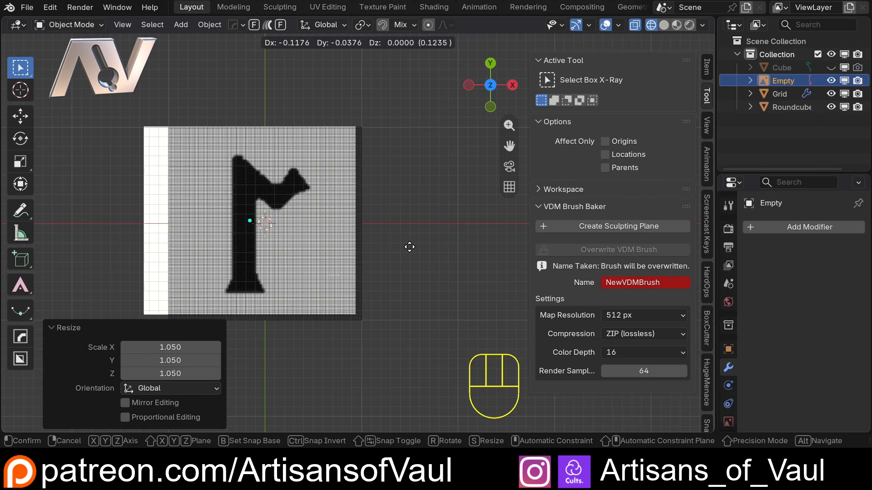
{"action": "left_click", "coordinate": [409, 246]}
{"action": "left_click", "coordinate": [413, 235]}
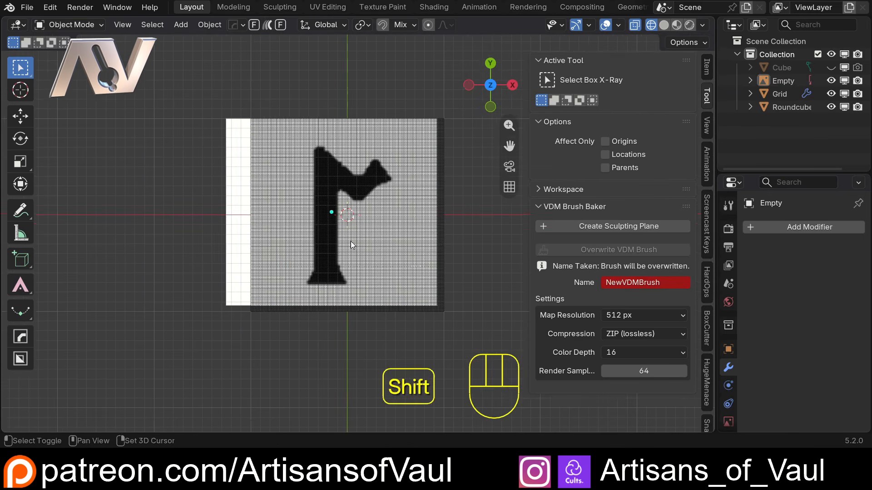
Select the sculpting plane and hide it.
{"action": "key", "text": "shift+z"}
{"action": "mouse_move", "coordinate": [249, 238]}
{"action": "middle_mouse_down"}
{"action": "mouse_move", "coordinate": [470, 261]}
{"action": "mouse_move", "coordinate": [443, 217]}
{"action": "middle_mouse_up"}
{"action": "left_click", "coordinate": [447, 217]}
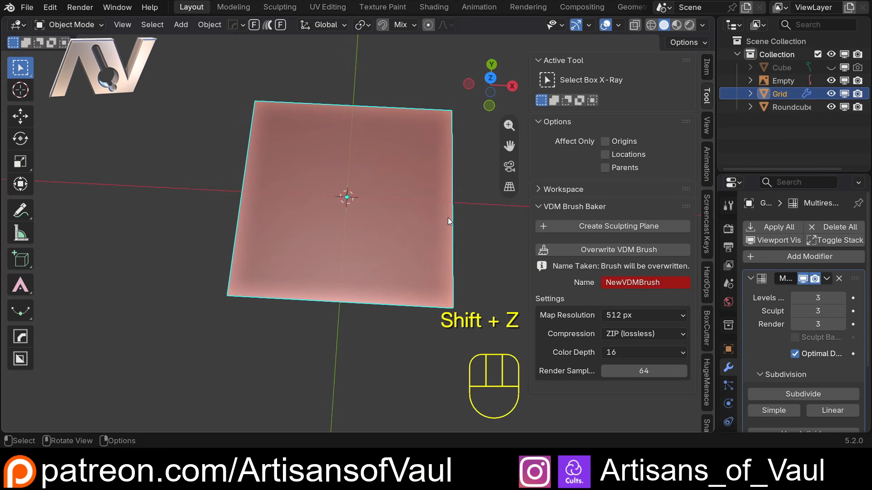
{"action": "key", "text": "h"}
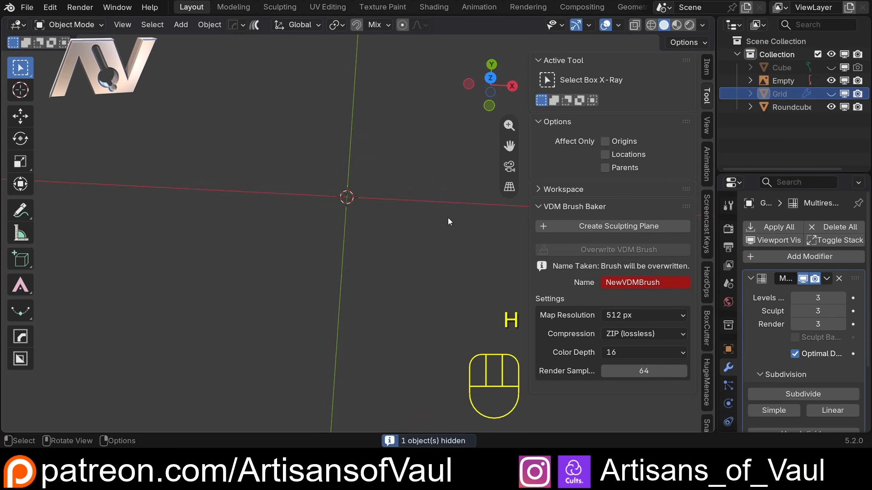
Open the Preferences to the VDM Brush Baker add-on.
{"action": "left_click", "coordinate": [490, 78]}
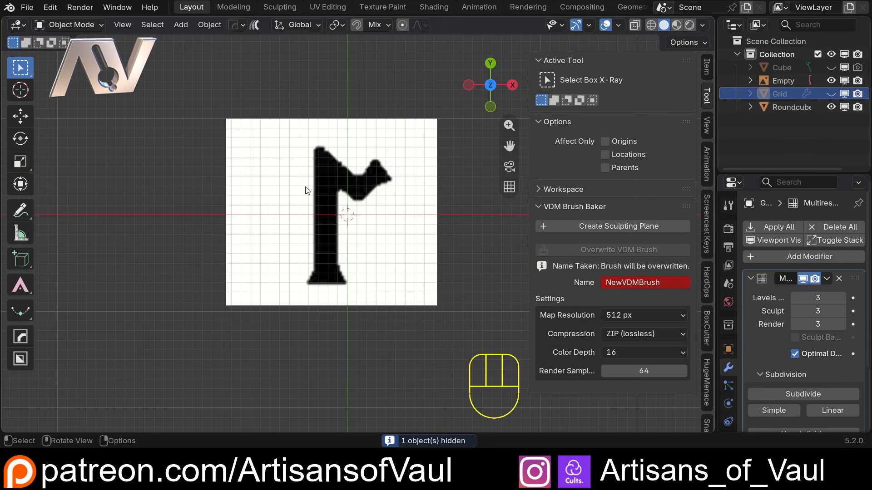
{"action": "middle_click_drag", "start_coordinate": [378, 197], "coordinate": [349, 212], "text": "shift"}
{"action": "scroll", "coordinate": [349, 212], "scroll_direction": "up", "scroll_amount": 2}
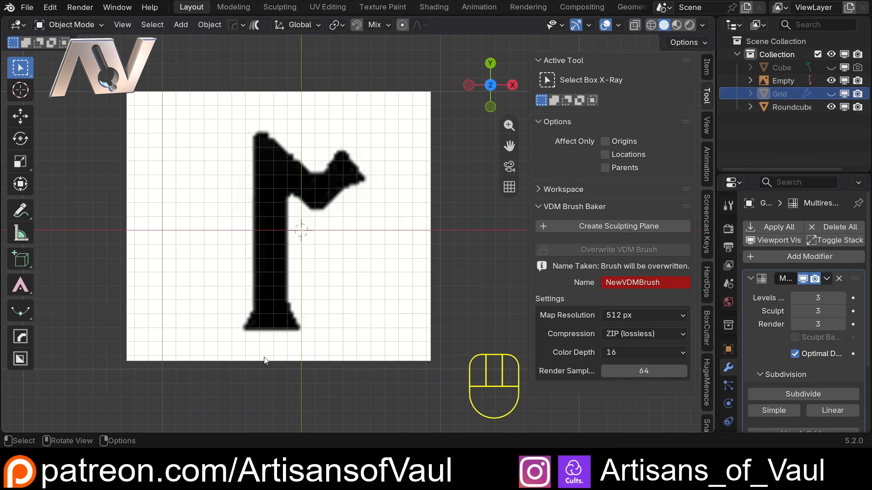
{"action": "key", "text": "shift+a"}
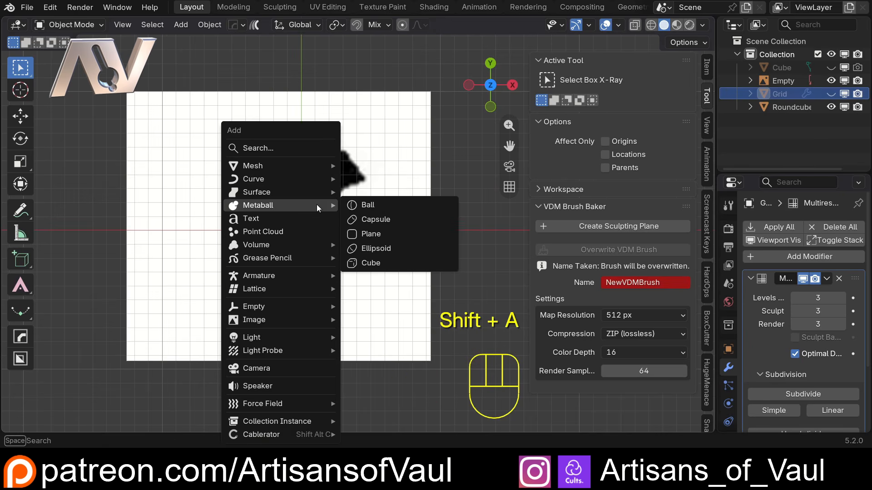
{"action": "mouse_move", "coordinate": [294, 168]}
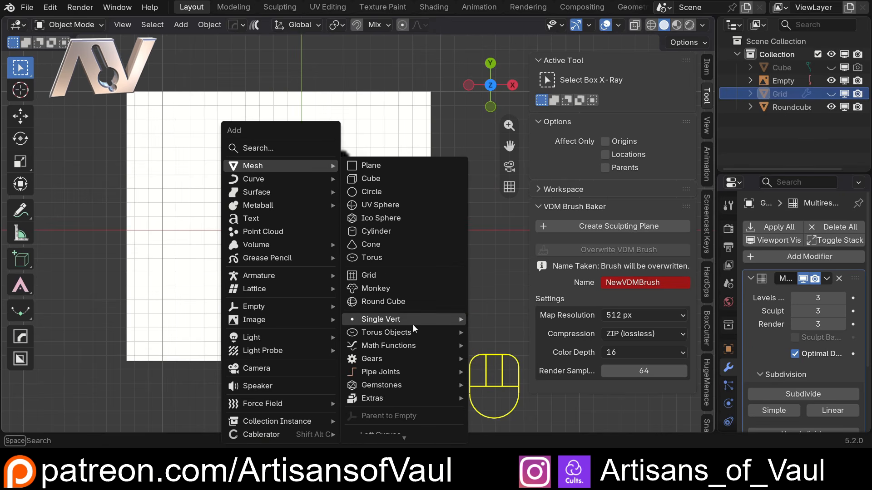
{"action": "mouse_move", "coordinate": [413, 325]}
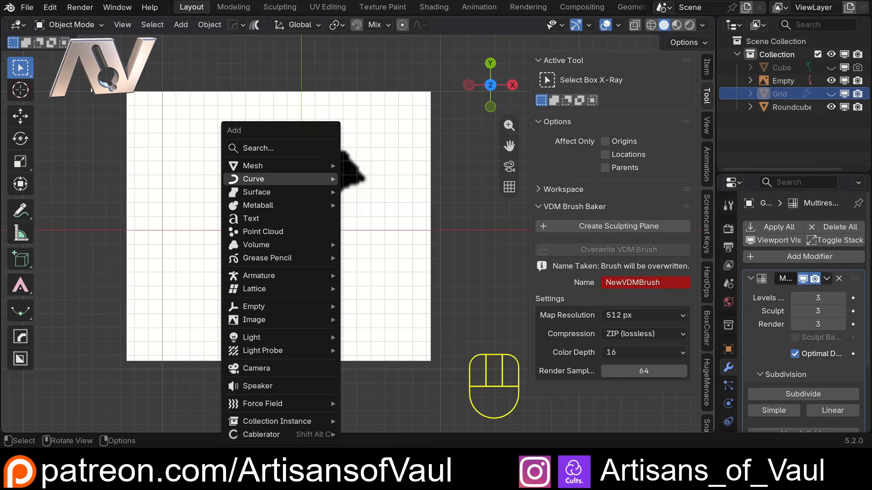
{"action": "left_click", "coordinate": [51, 7]}
{"action": "left_click", "coordinate": [88, 179]}
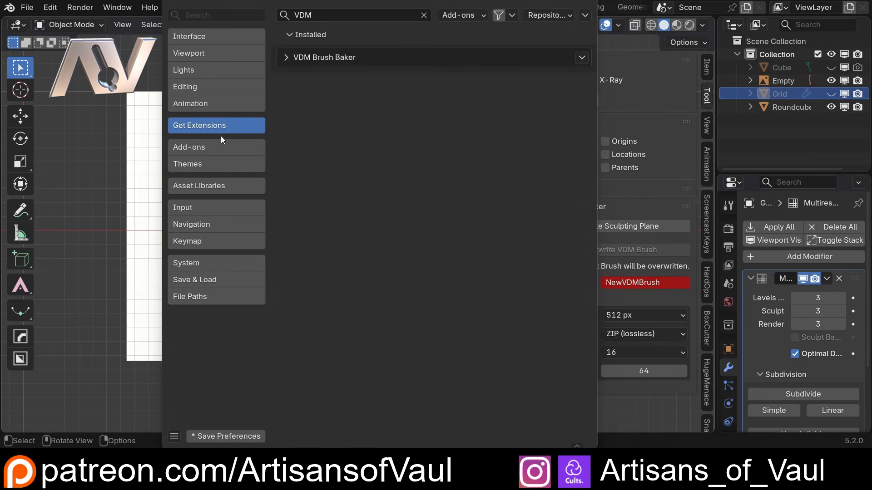
Search the add-ons for "extra", install Extra Curve Objects, and close the Preferences.
{"action": "type", "text": "extra"}
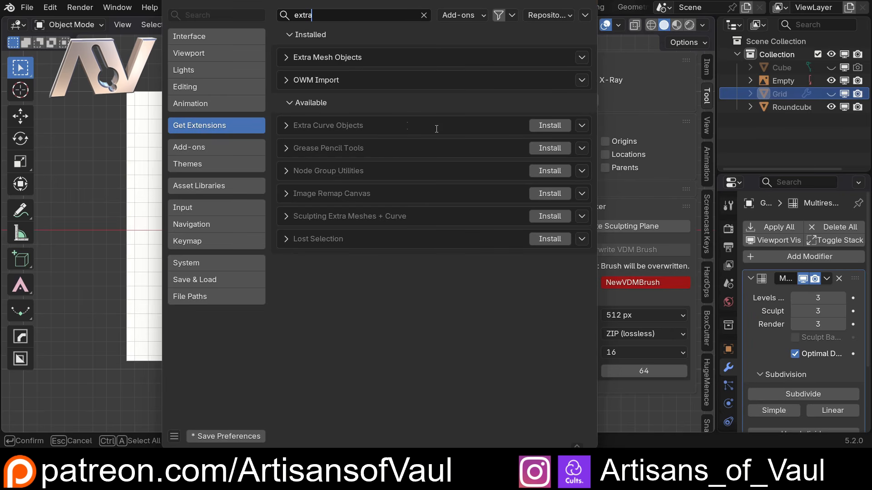
{"action": "left_click", "coordinate": [553, 126]}
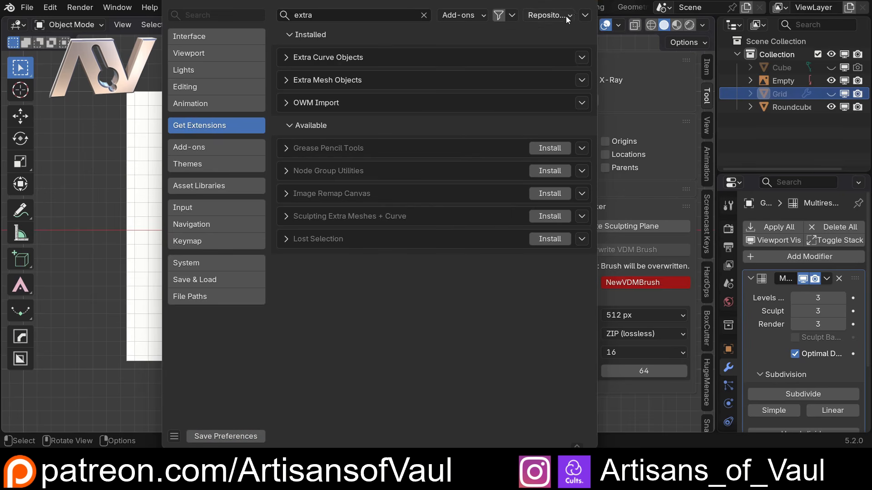
{"action": "left_click", "coordinate": [584, 1]}
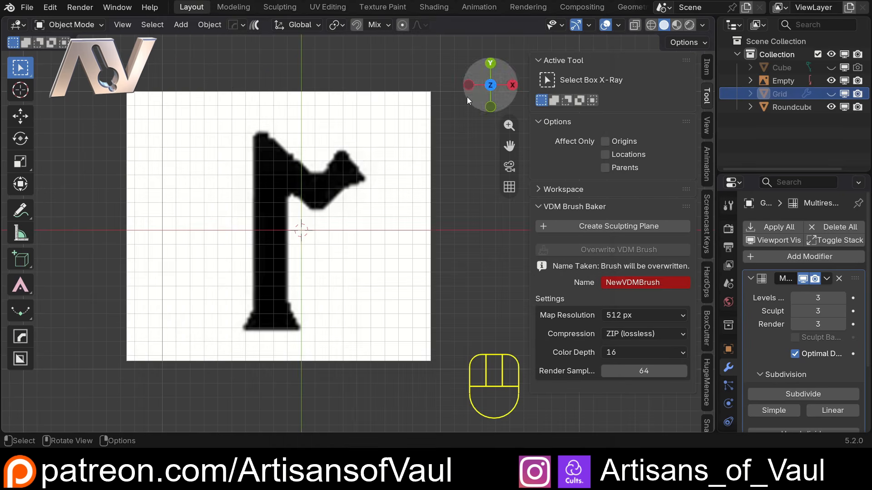
Add a cube and, in Edit Mode, merge all its vertices at the center.
{"action": "key", "text": "shift+a"}
{"action": "mouse_move", "coordinate": [355, 164]}
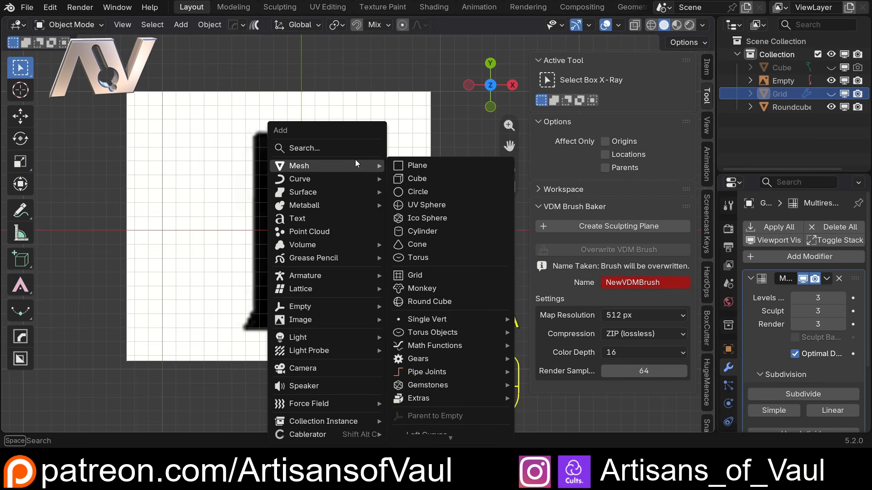
{"action": "left_click", "coordinate": [438, 183]}
{"action": "scroll", "coordinate": [408, 225], "scroll_direction": "down", "scroll_amount": 2}
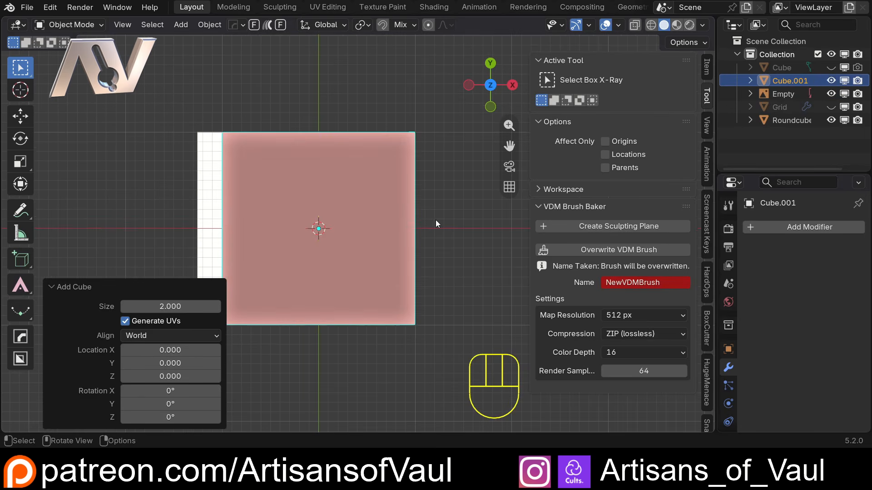
{"action": "key", "text": "Tab"}
{"action": "key", "text": "1"}
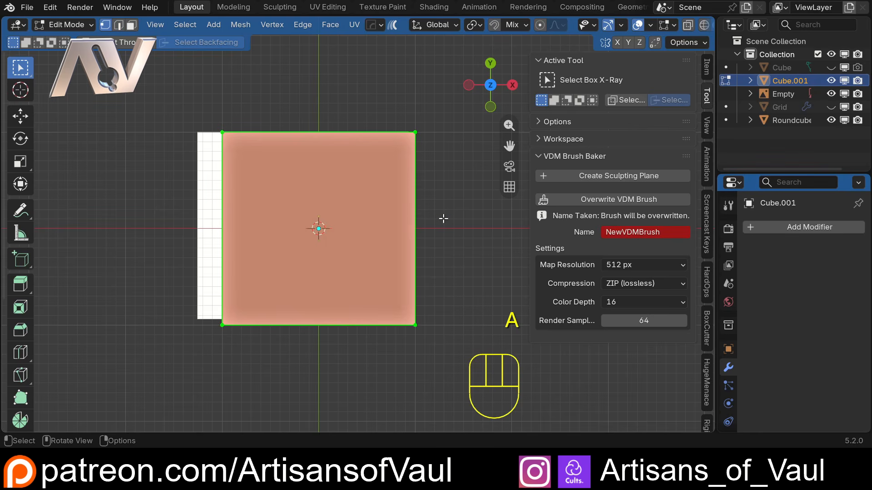
{"action": "key", "text": "m"}
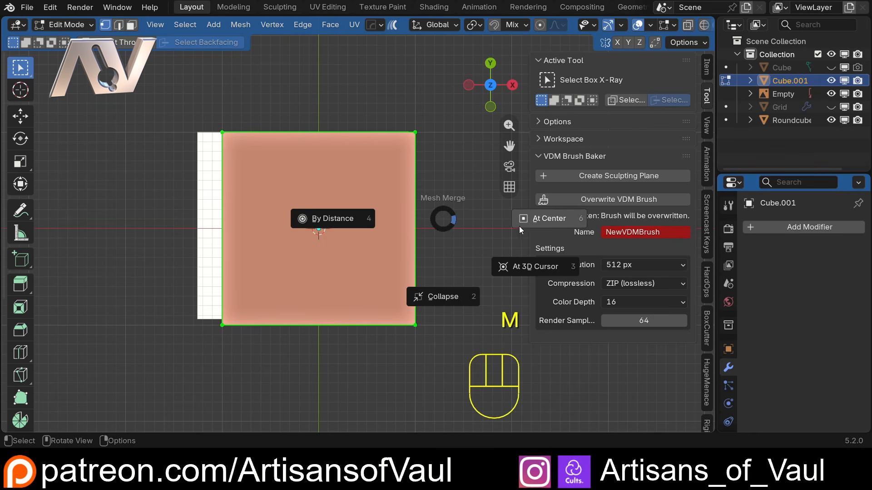
{"action": "left_click", "coordinate": [538, 224]}
Move the single vertex to the bottom-left corner of the rune image.
{"action": "scroll", "coordinate": [321, 272], "scroll_direction": "up", "scroll_amount": 4}
{"action": "middle_click_drag", "start_coordinate": [295, 250], "coordinate": [332, 186], "text": "shift"}
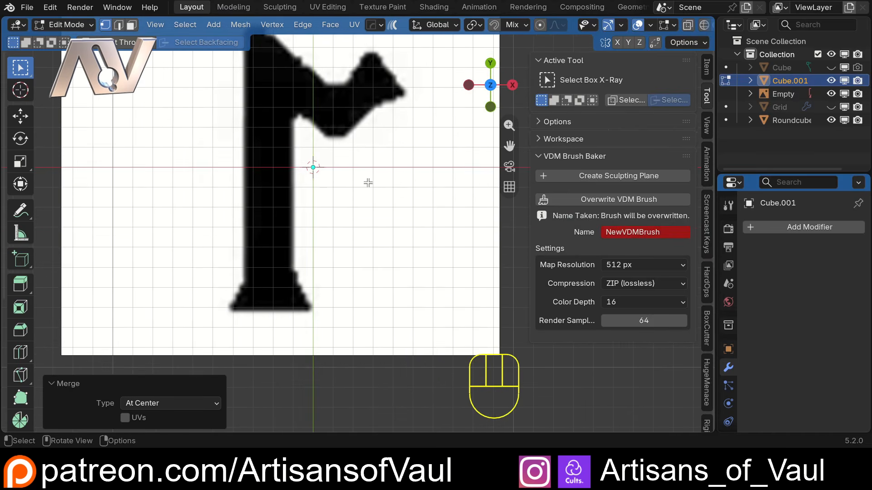
{"action": "key", "text": "g"}
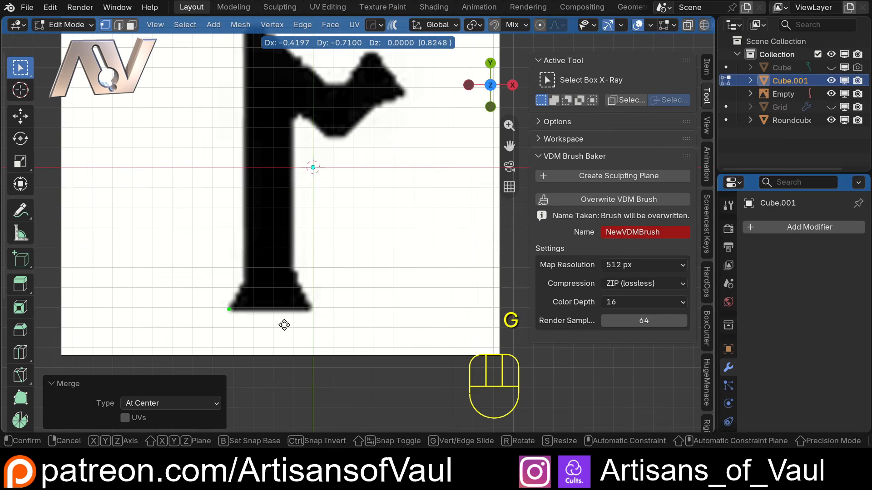
{"action": "left_click", "coordinate": [284, 325]}
Extrude the vertex along the rune's left edge, straight up the stem to its top.
{"action": "middle_click_drag", "start_coordinate": [278, 261], "coordinate": [320, 259], "text": "shift"}
{"action": "key", "text": "e"}
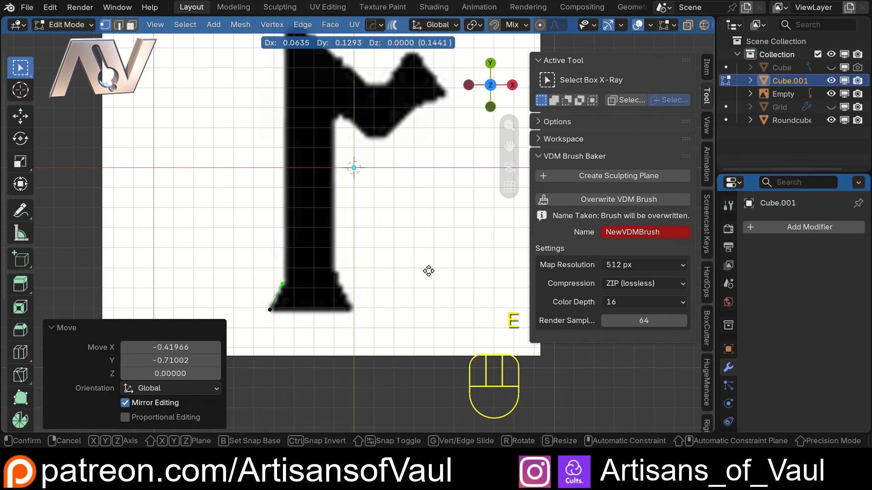
{"action": "left_click", "coordinate": [429, 270]}
{"action": "middle_click_drag", "start_coordinate": [422, 259], "coordinate": [429, 363], "text": "shift"}
{"action": "key", "text": "e"}
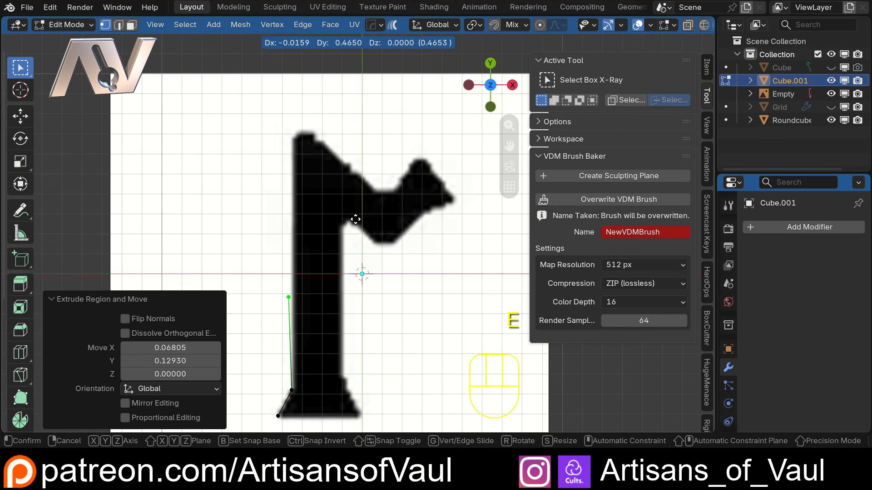
{"action": "key", "text": "y"}
{"action": "left_click", "coordinate": [360, 58]}
Extrude vertices around the outline of the rune's upper diagonal branch.
{"action": "key", "text": "e"}
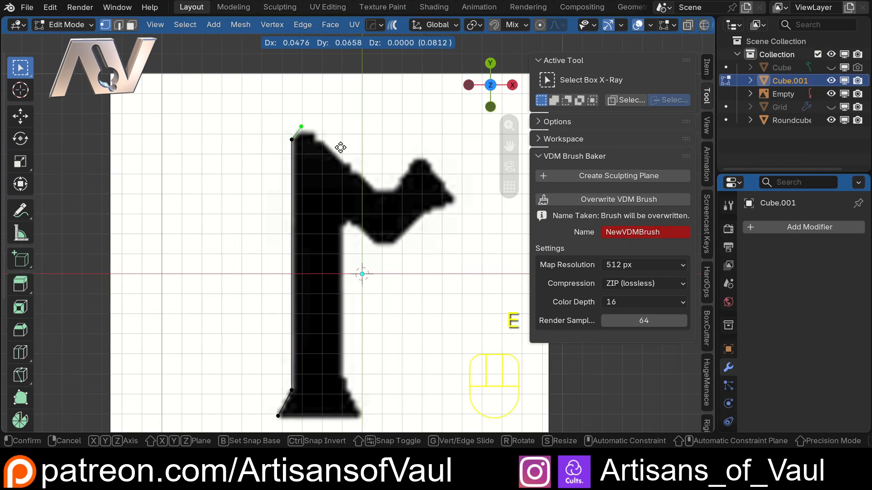
{"action": "left_click", "coordinate": [345, 150]}
{"action": "key", "text": "e"}
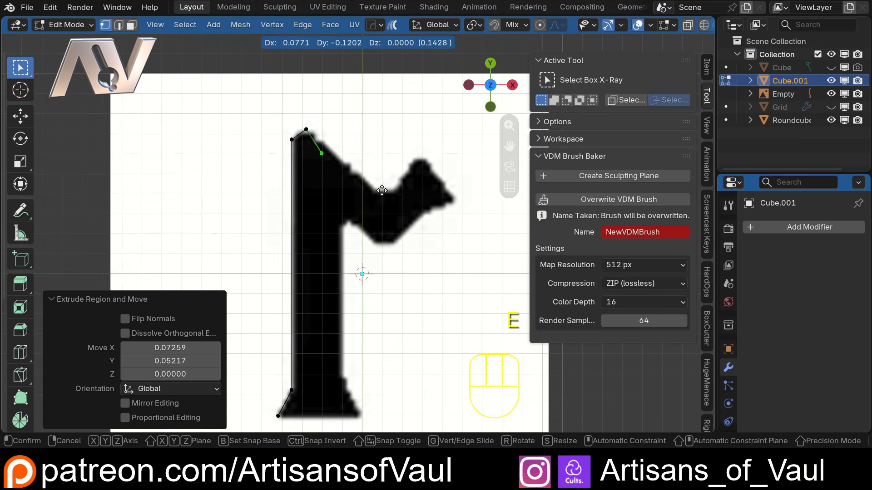
{"action": "left_click", "coordinate": [428, 220]}
{"action": "key", "text": "e"}
{"action": "left_click", "coordinate": [445, 223]}
{"action": "key", "text": "e"}
{"action": "left_click", "coordinate": [467, 201]}
{"action": "key", "text": "e"}
{"action": "left_click", "coordinate": [488, 237]}
Extrude vertices down the stem's right side to the base, aligning the last vertex vertically.
{"action": "key", "text": "e"}
{"action": "left_click", "coordinate": [443, 274]}
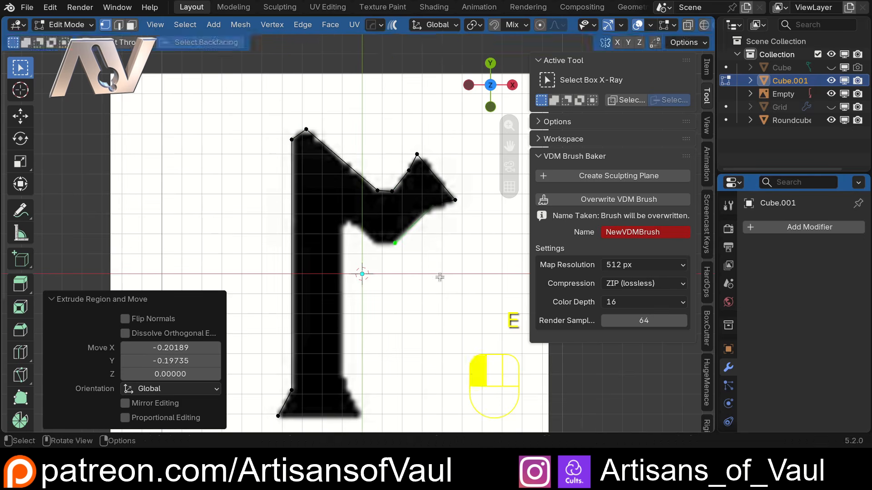
{"action": "key", "text": "e"}
{"action": "left_click", "coordinate": [420, 276]}
{"action": "key", "text": "e"}
{"action": "left_click", "coordinate": [393, 252]}
{"action": "key", "text": "e"}
{"action": "left_click", "coordinate": [374, 426]}
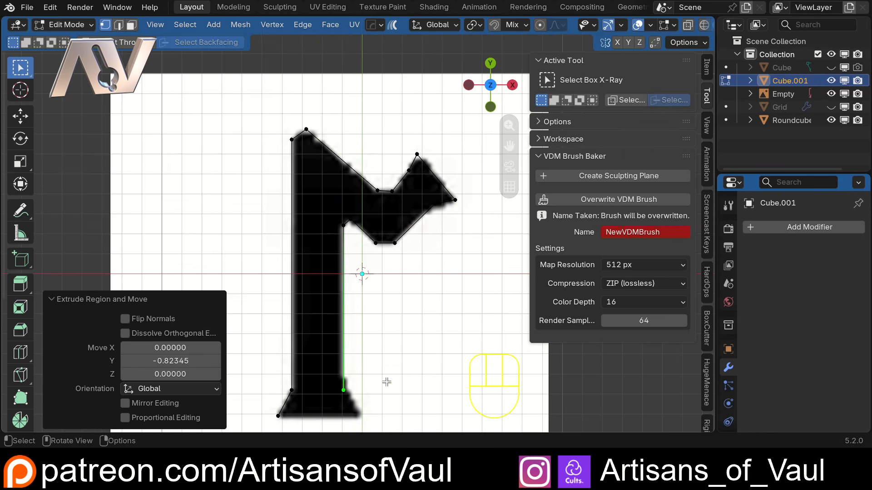
{"action": "key", "text": "e"}
{"action": "left_click", "coordinate": [358, 383]}
{"action": "key", "text": "g"}
{"action": "key", "text": "y"}
{"action": "left_click", "coordinate": [358, 385]}
Fill the traced outline with a face and extrude it about 0.27 units along its normal.
{"action": "key", "text": "a"}
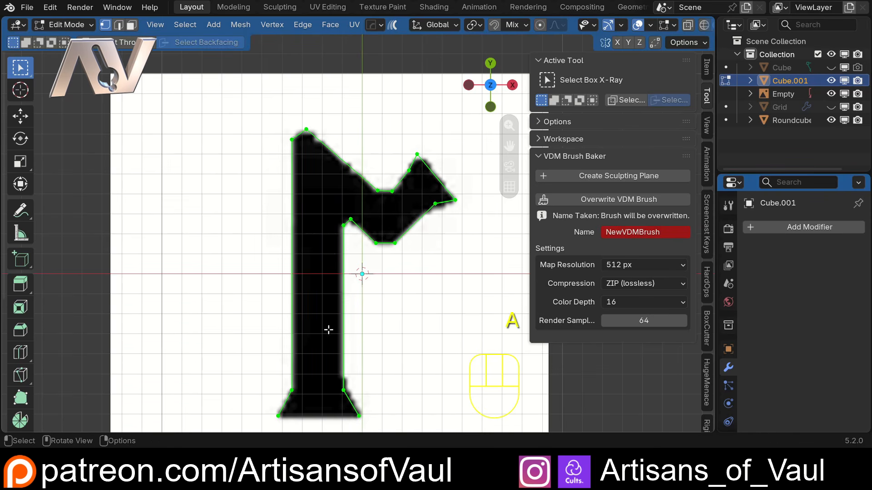
{"action": "key", "text": "f"}
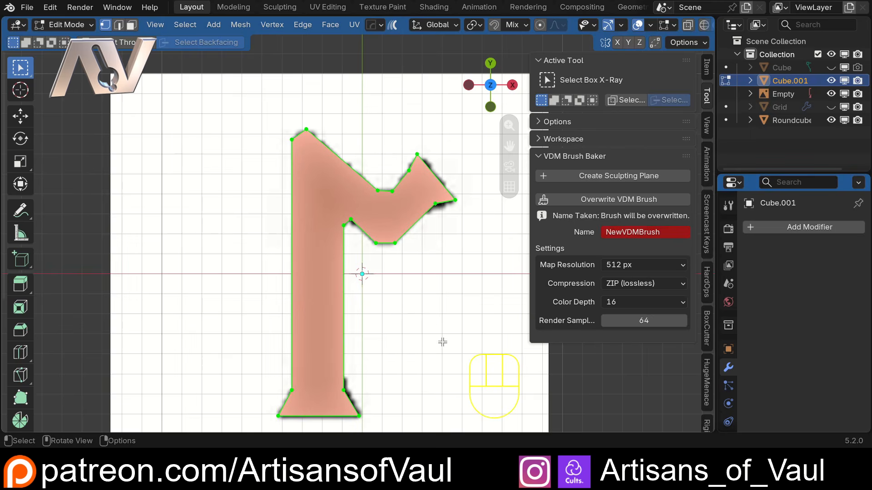
{"action": "middle_click_drag", "start_coordinate": [443, 342], "coordinate": [365, 278]}
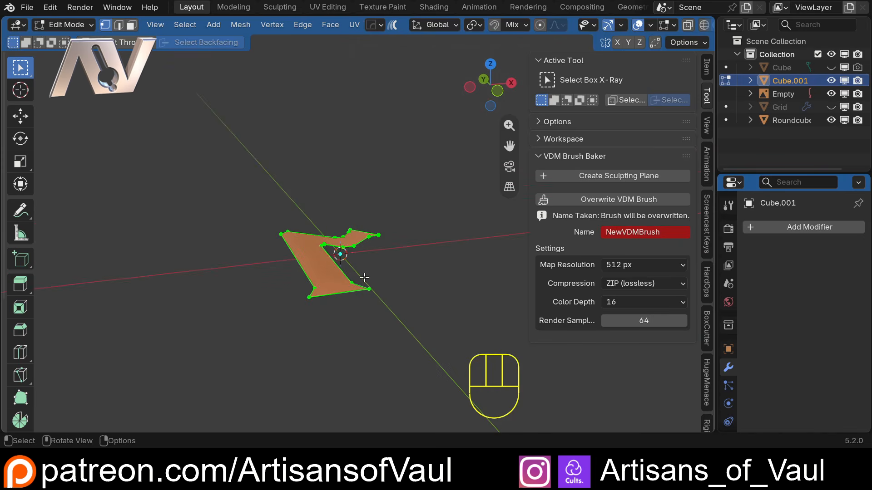
{"action": "key", "text": "e"}
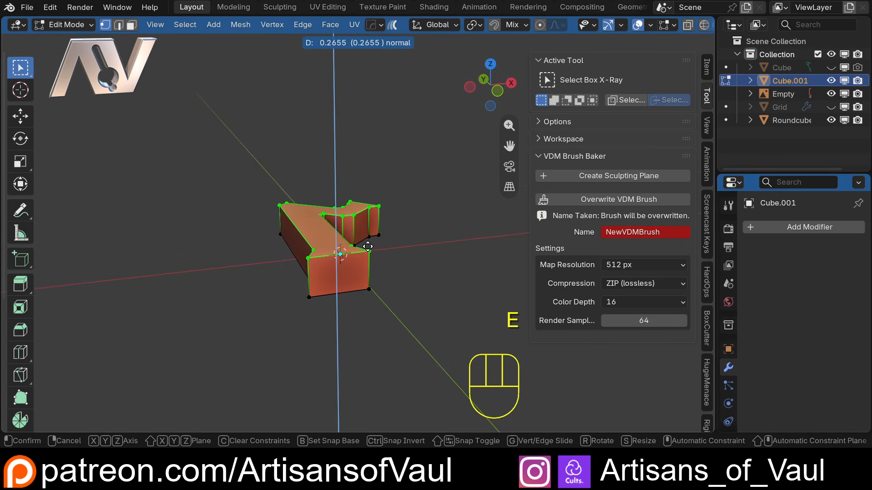
{"action": "left_click", "coordinate": [368, 246]}
{"action": "middle_click_drag", "start_coordinate": [368, 247], "coordinate": [311, 258]}
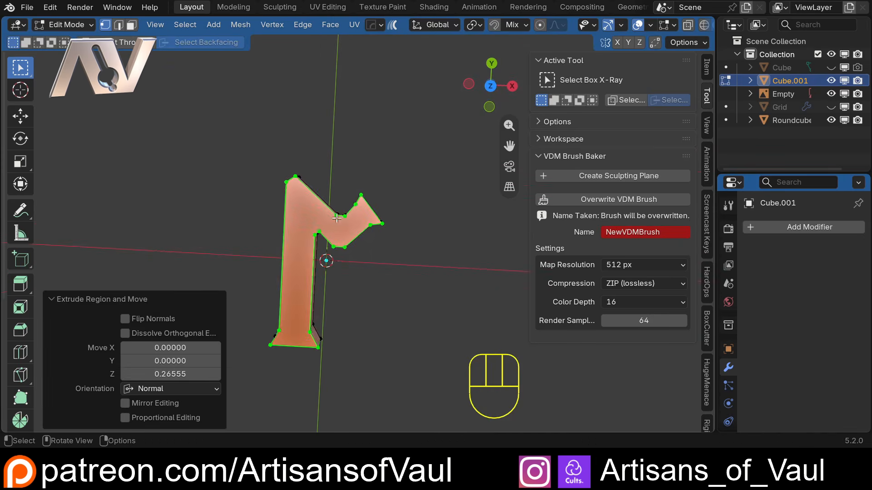
{"action": "key", "text": "Tab"}
Switch to top view, select the reference image empty, and hide it.
{"action": "left_click", "coordinate": [492, 84]}
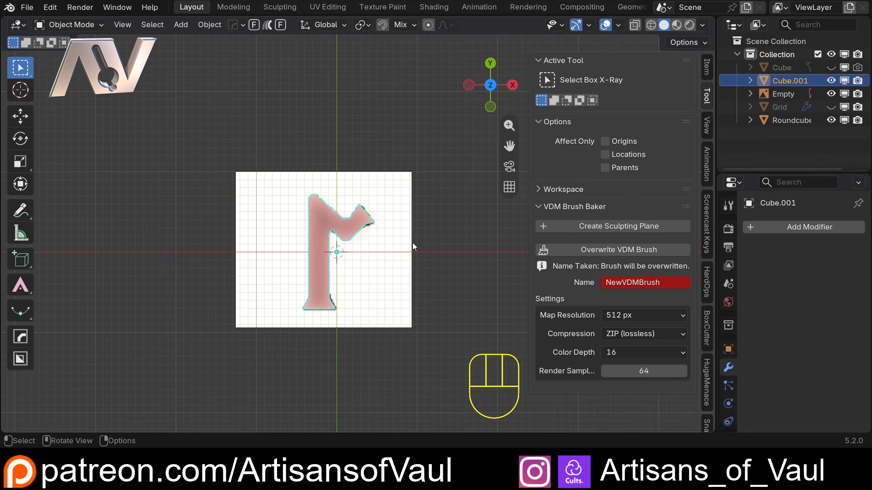
{"action": "left_click", "coordinate": [390, 250]}
{"action": "left_click", "coordinate": [208, 222]}
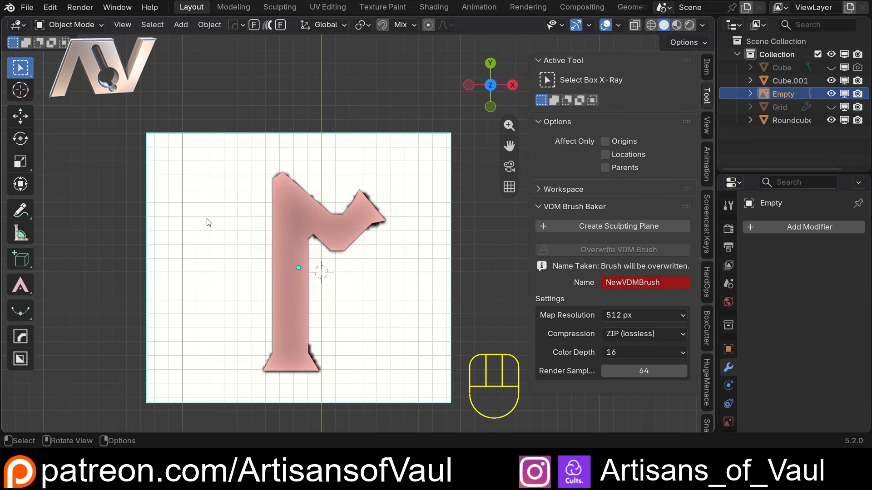
{"action": "left_click", "coordinate": [831, 94]}
{"action": "scroll", "coordinate": [358, 224], "scroll_direction": "down", "scroll_amount": 2}
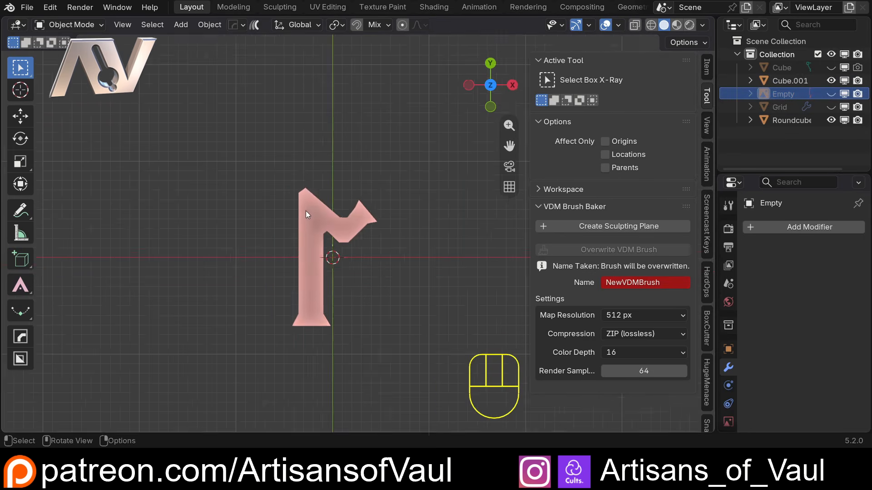
Add a cylinder with 64 vertices and scale it down to about 0.243.
{"action": "middle_click_drag", "start_coordinate": [306, 210], "coordinate": [331, 184]}
{"action": "key", "text": "shift+a"}
{"action": "mouse_move", "coordinate": [304, 165]}
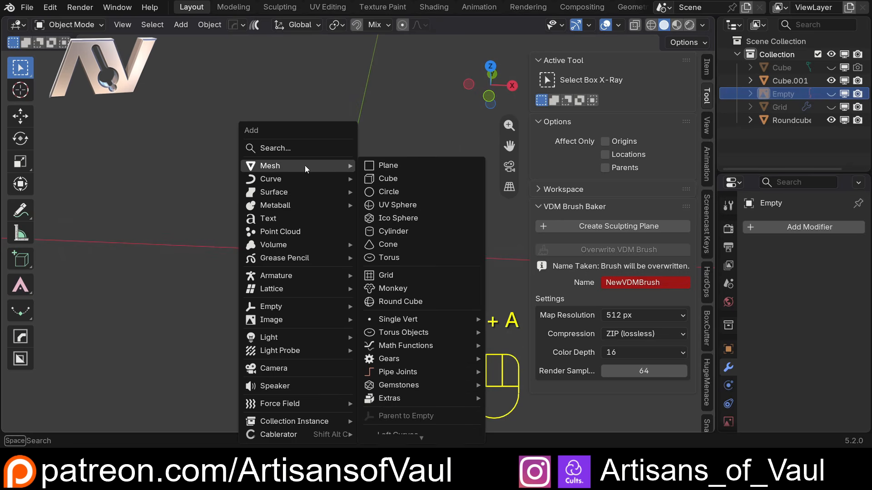
{"action": "left_click", "coordinate": [388, 230]}
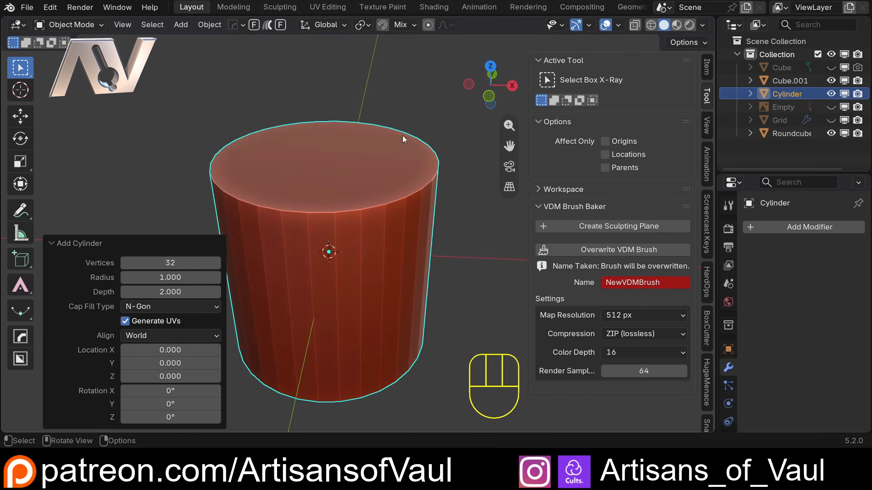
{"action": "left_click", "coordinate": [179, 259]}
{"action": "type", "text": "64"}
{"action": "key", "text": "Return"}
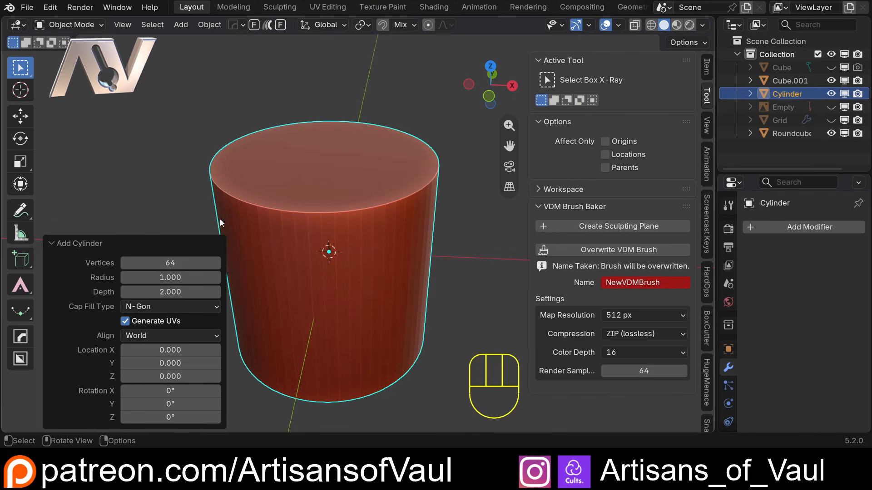
{"action": "key", "text": "s"}
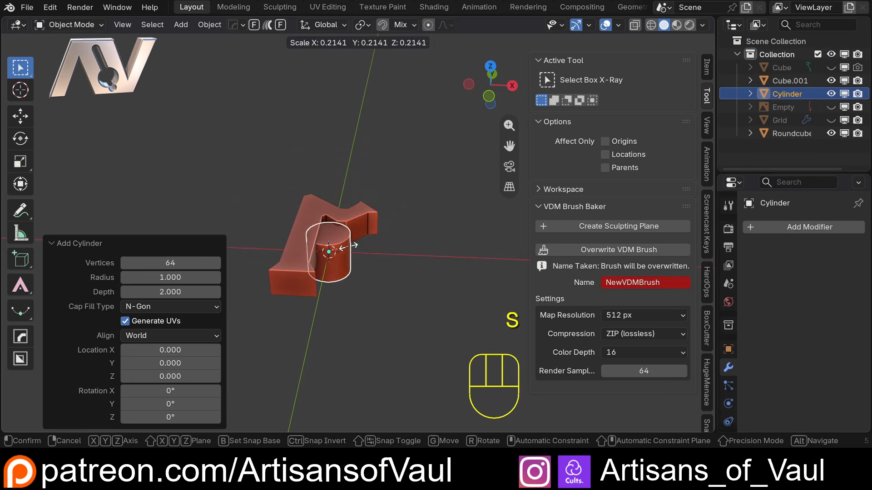
{"action": "left_click", "coordinate": [360, 245]}
Select the cylinder together with the rune mesh and isolate them in local view.
{"action": "left_click", "coordinate": [482, 95]}
{"action": "scroll", "coordinate": [371, 229], "scroll_direction": "down", "scroll_amount": 2}
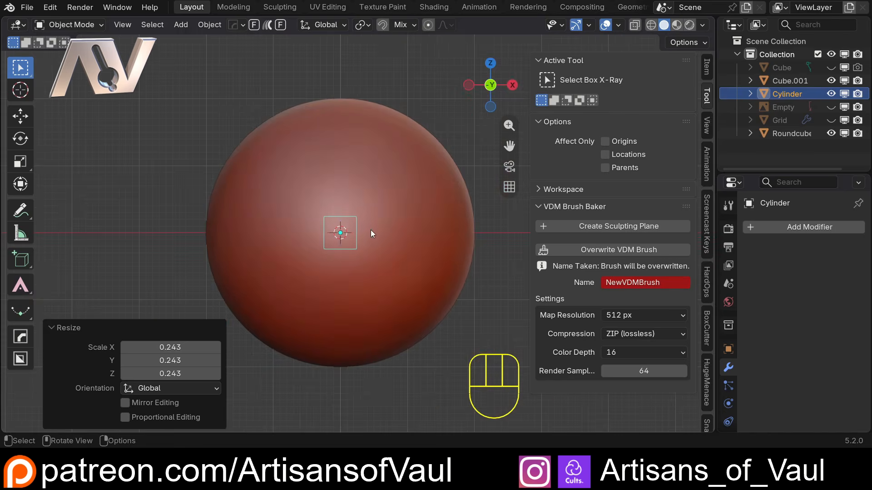
{"action": "middle_click_drag", "start_coordinate": [370, 229], "coordinate": [298, 242]}
{"action": "left_click_drag", "start_coordinate": [274, 185], "coordinate": [387, 295]}
{"action": "key", "text": "KP_Divide"}
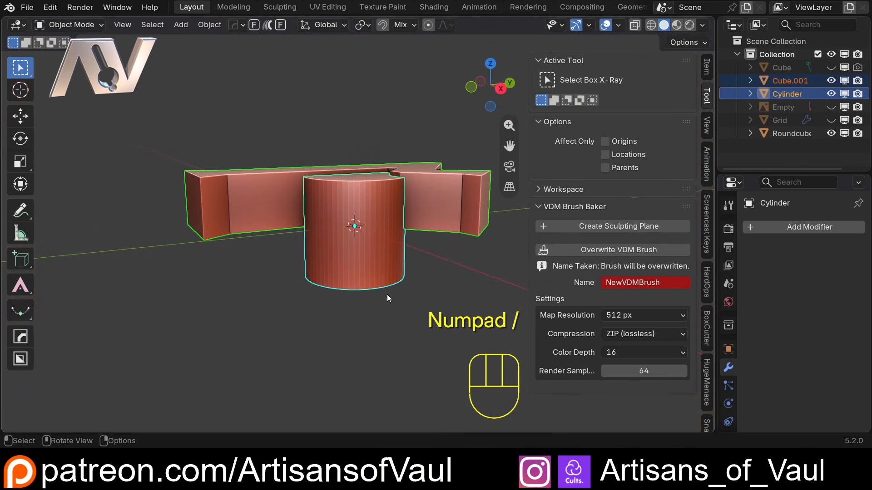
Move the cylinder about 0.27 along X and 0.02 up in front view.
{"action": "left_click", "coordinate": [470, 88]}
{"action": "scroll", "coordinate": [395, 206], "scroll_direction": "up", "scroll_amount": 2}
{"action": "middle_click_drag", "start_coordinate": [395, 206], "coordinate": [316, 289], "text": "shift"}
{"action": "left_click", "coordinate": [328, 313]}
{"action": "key", "text": "g"}
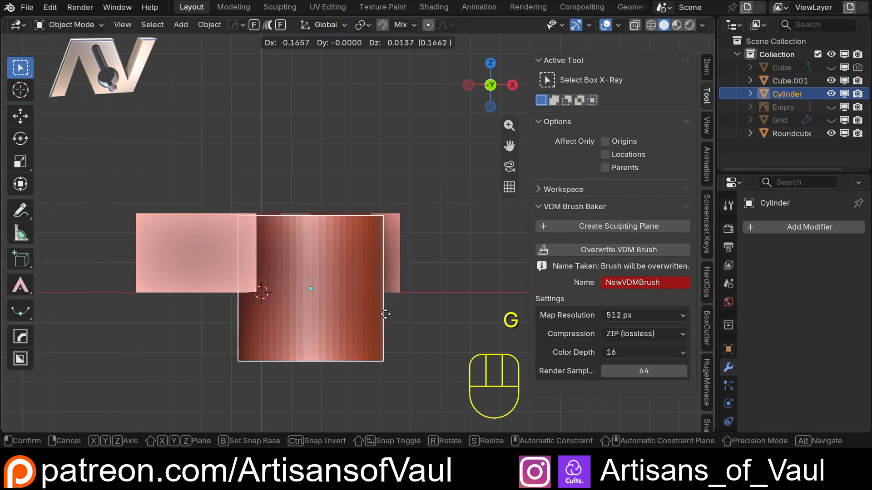
{"action": "left_click", "coordinate": [415, 311]}
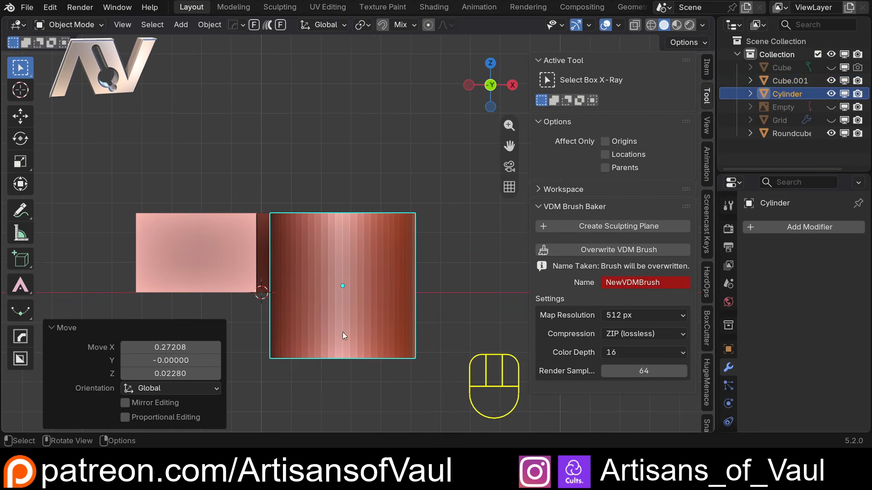
In Edit Mode, move the cylinder's bottom vertices up about 0.22 units along Z.
{"action": "key", "text": "Tab"}
{"action": "left_click_drag", "start_coordinate": [248, 348], "coordinate": [411, 385]}
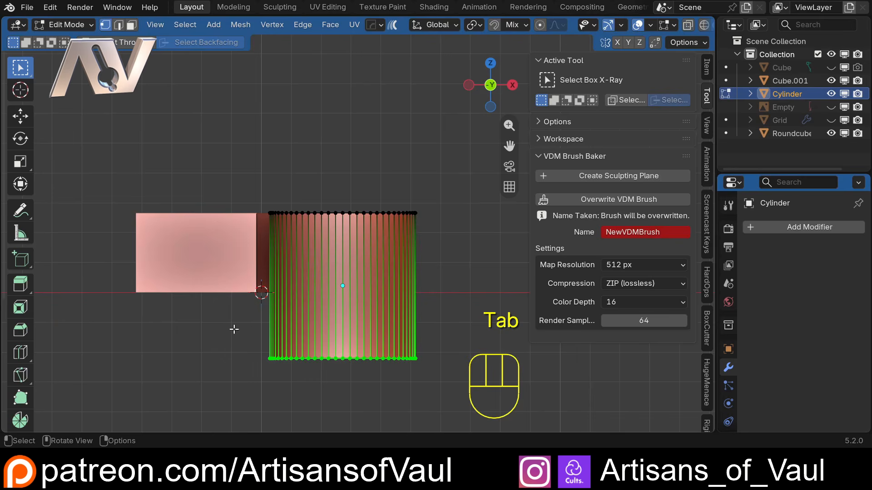
{"action": "key", "text": "g"}
{"action": "key", "text": "z"}
{"action": "left_click", "coordinate": [228, 295], "text": "ctrl"}
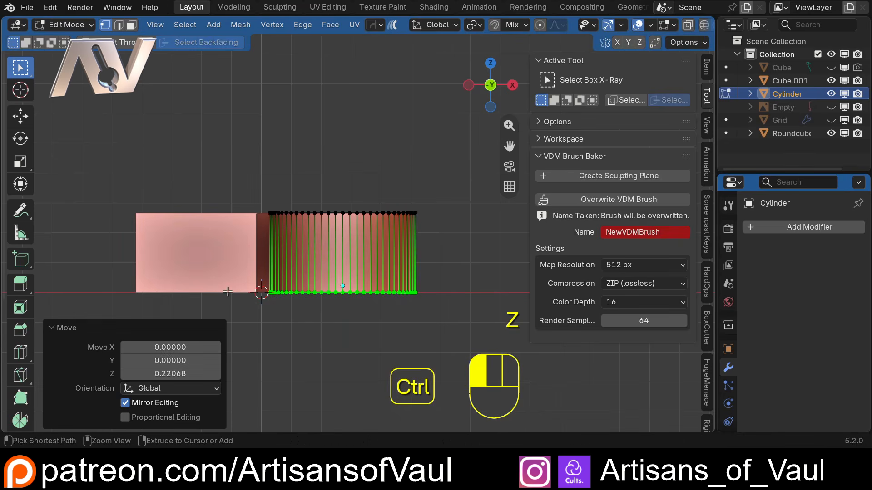
Select the cylinder's top vertices in front view and try to move them along Z.
{"action": "middle_click_drag", "start_coordinate": [228, 295], "coordinate": [315, 263]}
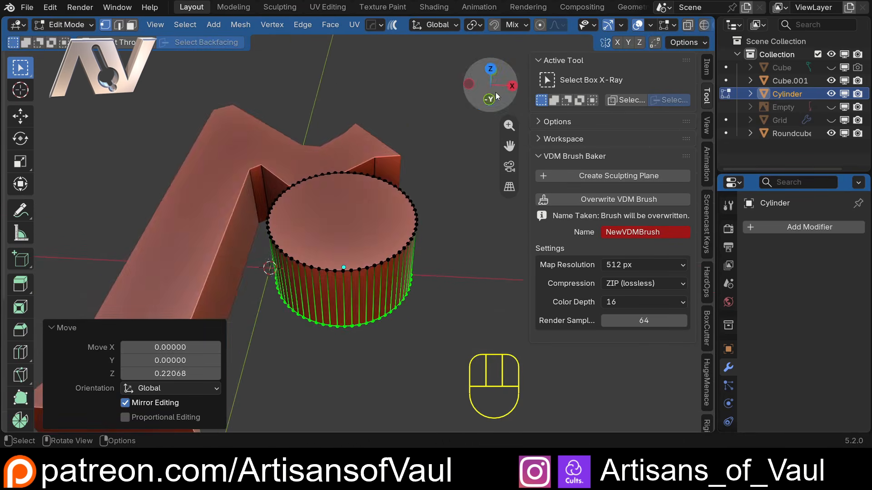
{"action": "left_click", "coordinate": [491, 96]}
{"action": "left_click_drag", "start_coordinate": [195, 156], "coordinate": [484, 249]}
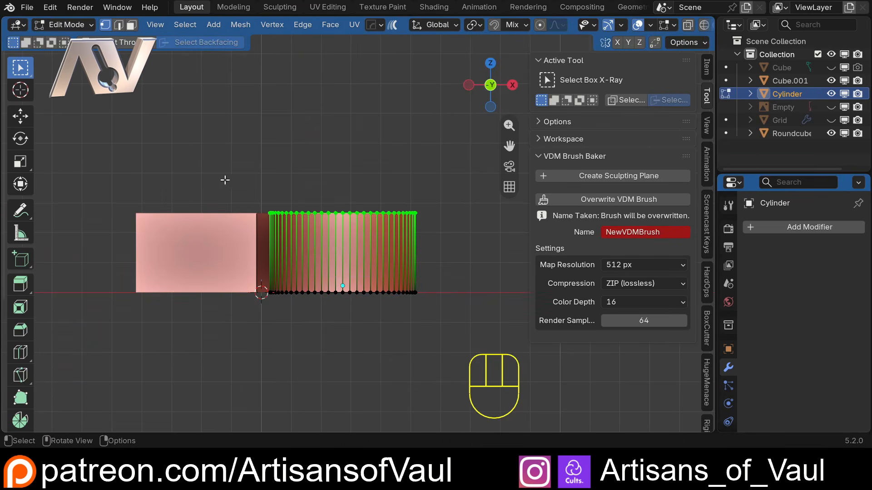
{"action": "left_click_drag", "start_coordinate": [220, 163], "coordinate": [467, 241], "text": "shift"}
{"action": "key", "text": "g"}
{"action": "key", "text": "z"}
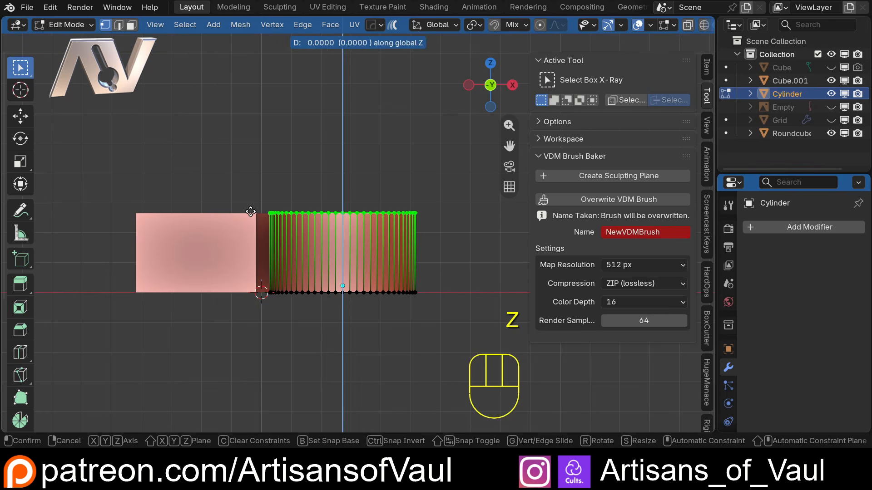
{"action": "left_click", "coordinate": [329, 224]}
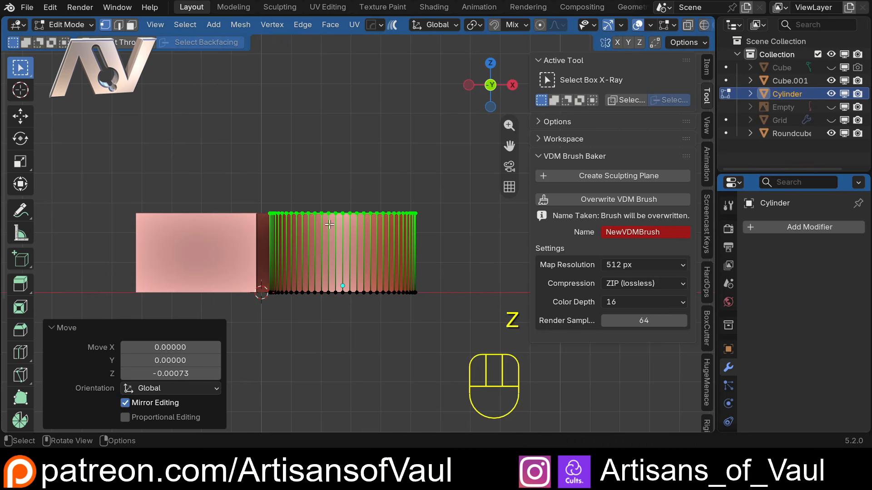
In top view and Object Mode, move the cylinder about 0.06 along X and -0.44 along Y.
{"action": "left_click", "coordinate": [487, 60]}
{"action": "key", "text": "Tab"}
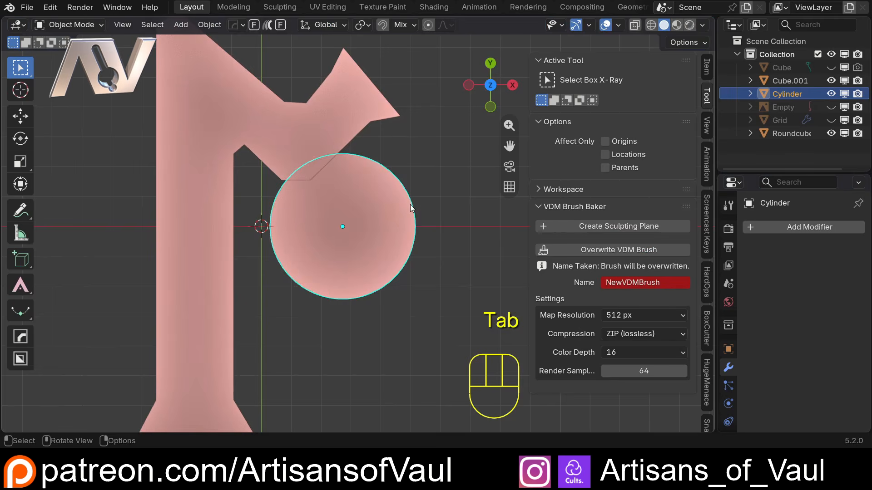
{"action": "scroll", "coordinate": [408, 205], "scroll_direction": "down", "scroll_amount": 3}
{"action": "key", "text": "g"}
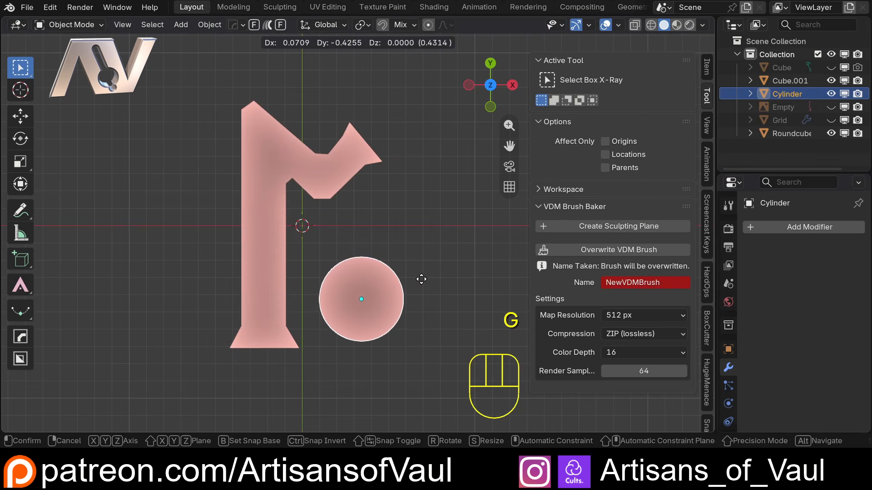
{"action": "left_click", "coordinate": [418, 278]}
Scale the cylinder to 0.625 in X and Y, locking Z.
{"action": "key", "text": "s"}
{"action": "key", "text": "shift+z"}
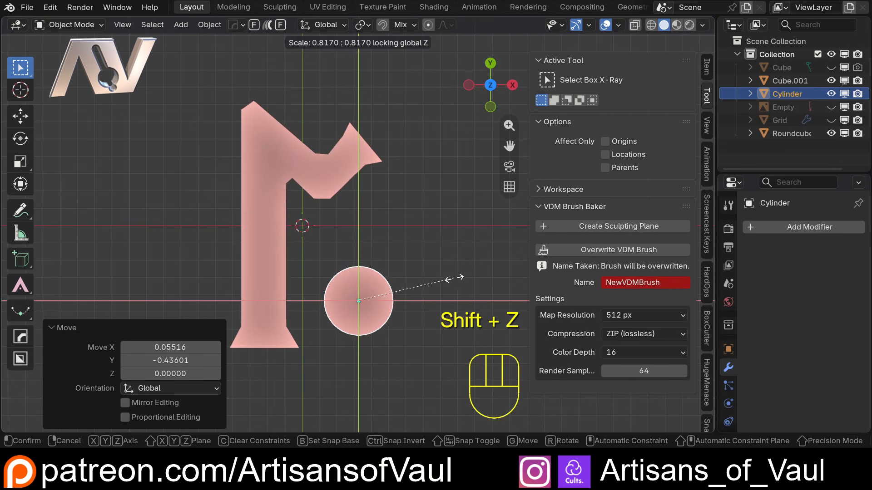
{"action": "left_click", "coordinate": [432, 284]}
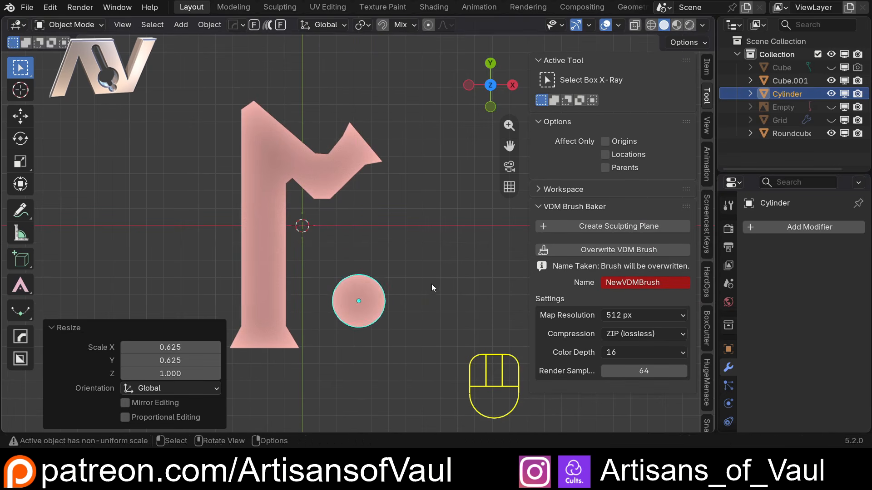
Select the rune and cylinder together and delete the bottom faces of both in Edit Mode.
{"action": "middle_click_drag", "start_coordinate": [431, 284], "coordinate": [434, 304]}
{"action": "left_click", "coordinate": [490, 102]}
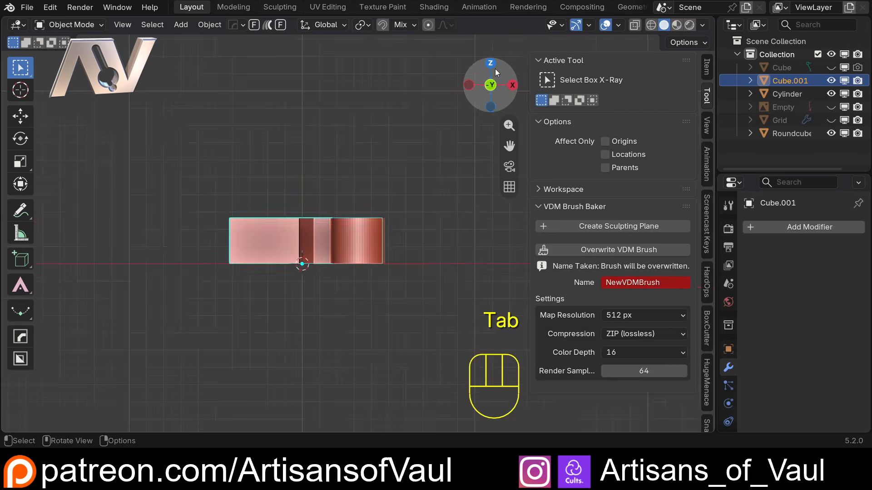
{"action": "left_click", "coordinate": [490, 64]}
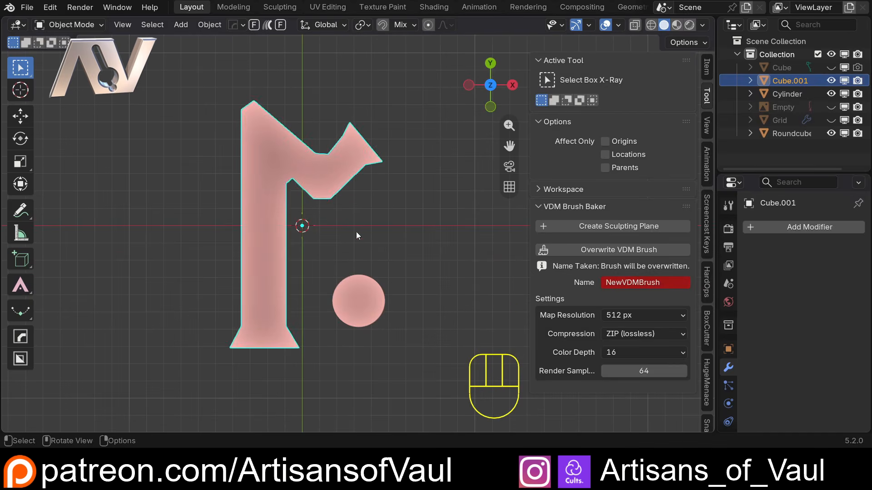
{"action": "left_click", "coordinate": [352, 328]}
{"action": "left_click", "coordinate": [325, 180]}
{"action": "scroll", "coordinate": [390, 240], "scroll_direction": "down", "scroll_amount": 3}
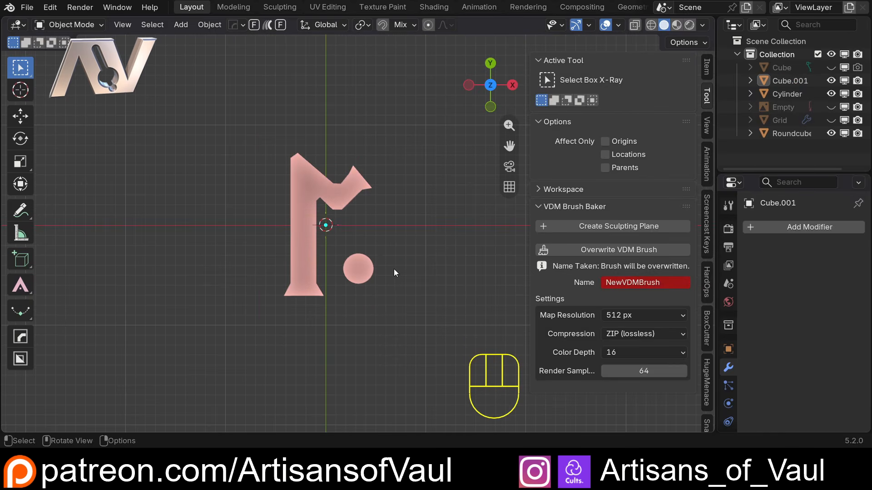
{"action": "middle_click_drag", "start_coordinate": [394, 269], "coordinate": [318, 249], "text": "shift"}
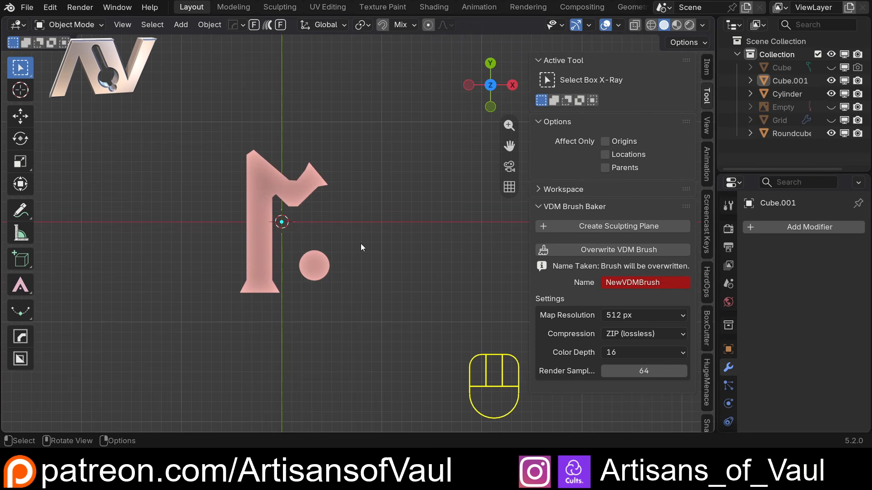
{"action": "scroll", "coordinate": [363, 269], "scroll_direction": "up", "scroll_amount": 2}
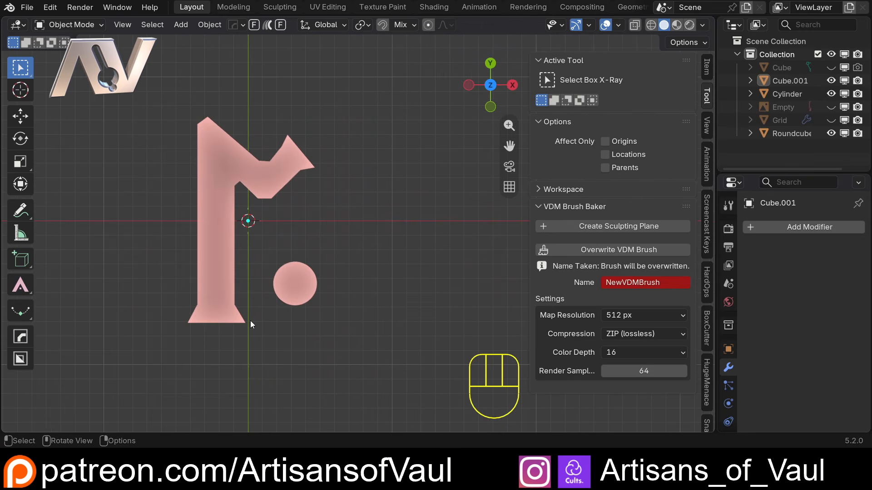
{"action": "middle_click_drag", "start_coordinate": [250, 321], "coordinate": [217, 210]}
{"action": "left_click", "coordinate": [215, 208]}
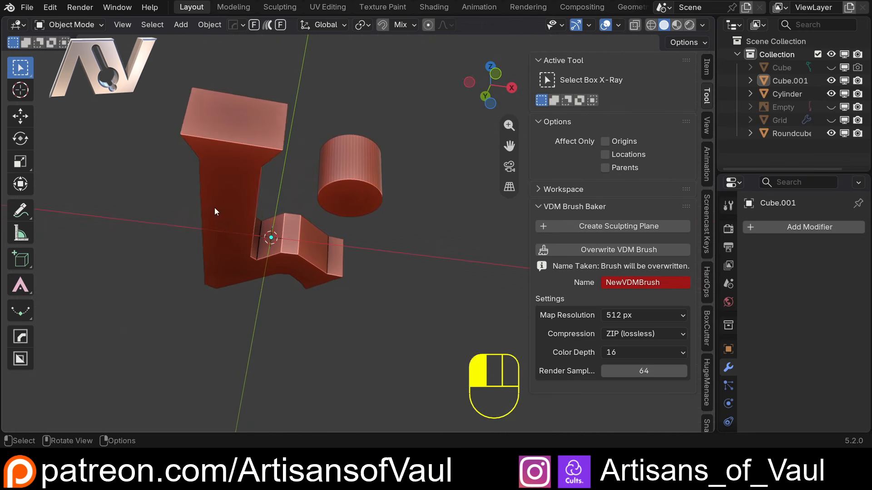
{"action": "left_click", "coordinate": [352, 195], "text": "shift"}
{"action": "key", "text": "Tab"}
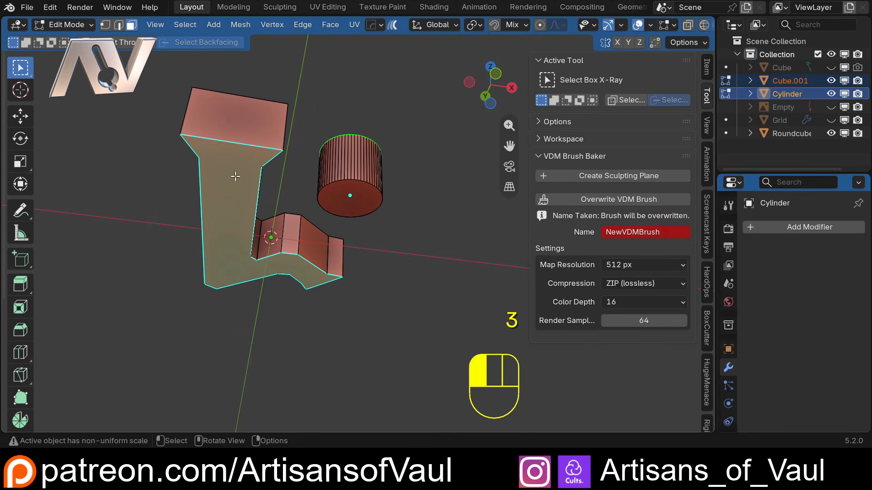
{"action": "left_click", "coordinate": [368, 199], "text": "shift"}
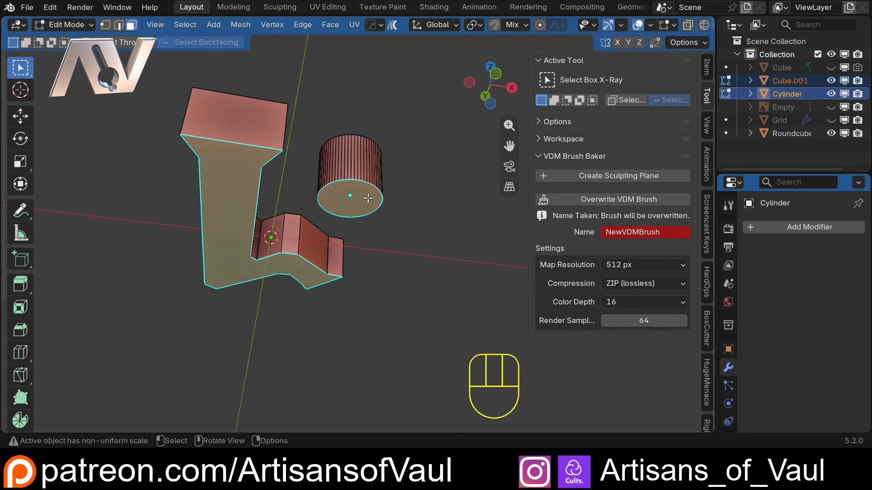
{"action": "key", "text": "x"}
{"action": "left_click", "coordinate": [361, 198]}
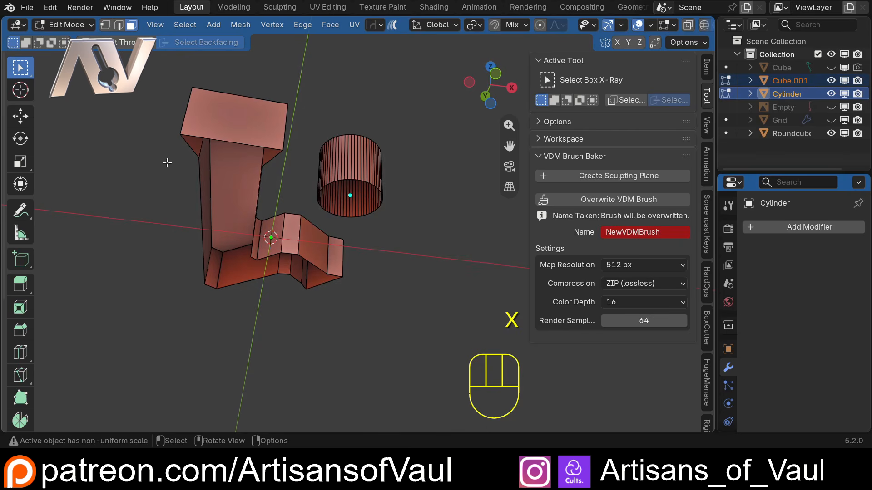
Return to Object Mode, leave local view, unhide the grid plane and select it.
{"action": "key", "text": "Tab"}
{"action": "middle_click_drag", "start_coordinate": [288, 175], "coordinate": [311, 320]}
{"action": "left_click", "coordinate": [416, 215]}
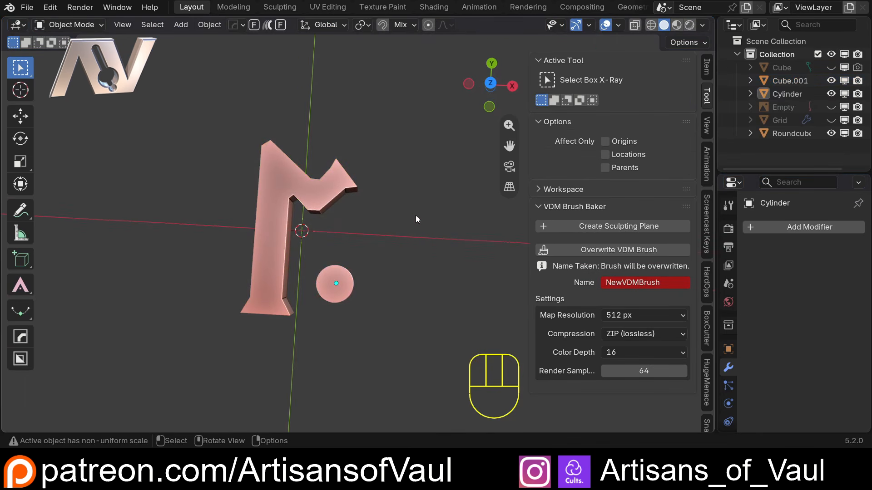
{"action": "key", "text": "KP_Divide"}
{"action": "middle_click_drag", "start_coordinate": [416, 215], "coordinate": [362, 296]}
{"action": "left_click", "coordinate": [830, 120]}
{"action": "scroll", "coordinate": [363, 298], "scroll_direction": "up", "scroll_amount": 4}
{"action": "middle_click_drag", "start_coordinate": [295, 312], "coordinate": [325, 232]}
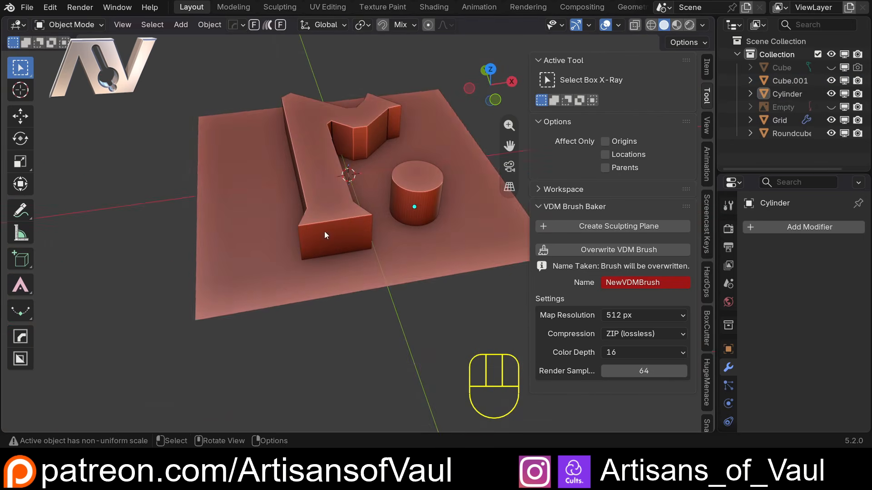
{"action": "left_click", "coordinate": [327, 250]}
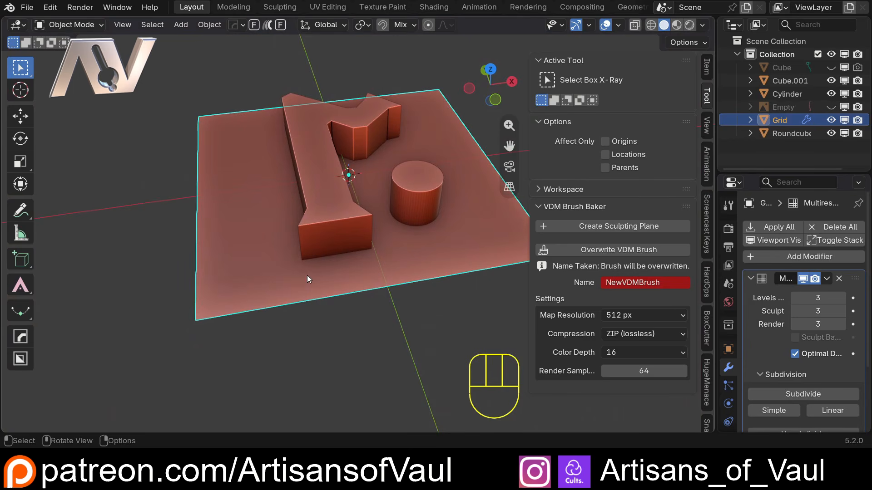
Inspect the rune and cylinder on the grid plane from several angles, ending in top view.
{"action": "middle_click_drag", "start_coordinate": [333, 198], "coordinate": [321, 247]}
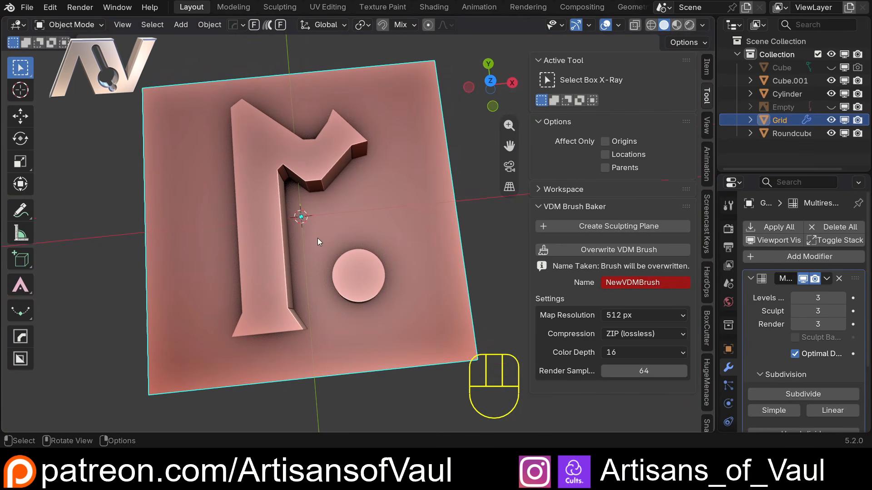
{"action": "middle_click_drag", "start_coordinate": [389, 231], "coordinate": [349, 234]}
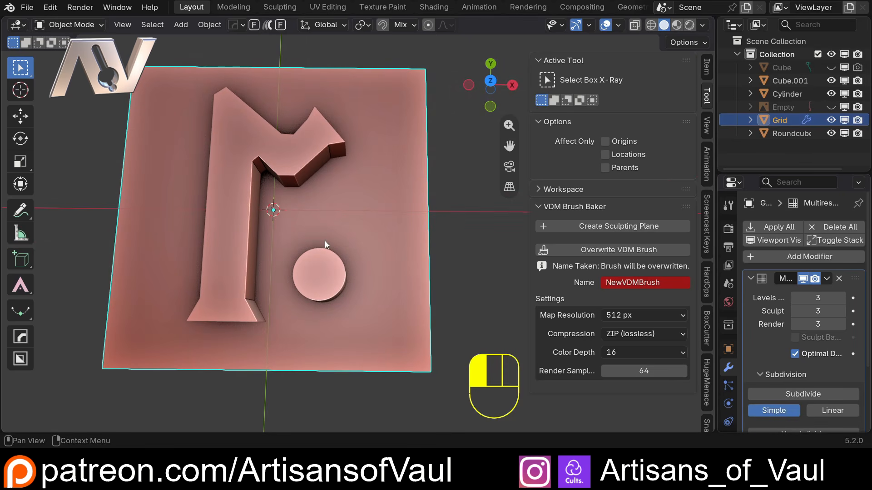
{"action": "scroll", "coordinate": [318, 202], "scroll_direction": "down", "scroll_amount": 5}
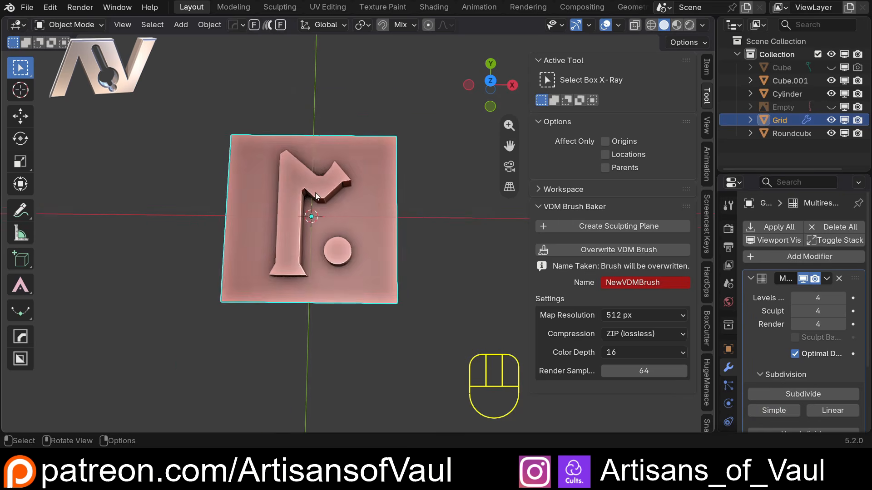
{"action": "middle_click_drag", "start_coordinate": [316, 245], "coordinate": [287, 195]}
{"action": "left_click_drag", "start_coordinate": [287, 194], "coordinate": [328, 234]}
{"action": "middle_click_drag", "start_coordinate": [328, 233], "coordinate": [277, 112]}
{"action": "key", "text": "KP_Divide"}
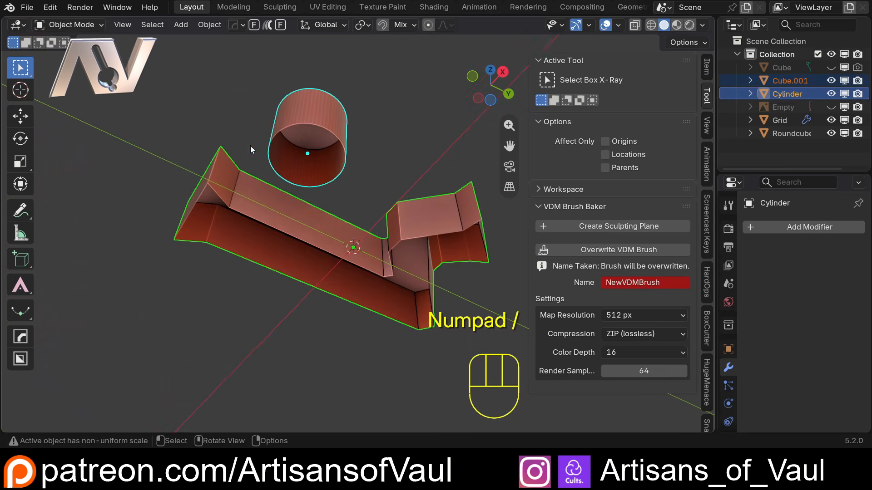
{"action": "key", "text": "KP_Divide"}
{"action": "middle_click_drag", "start_coordinate": [304, 167], "coordinate": [318, 247]}
{"action": "left_click", "coordinate": [306, 252]}
{"action": "middle_click_drag", "start_coordinate": [319, 248], "coordinate": [296, 226], "text": "shift"}
{"action": "scroll", "coordinate": [373, 277], "scroll_direction": "up", "scroll_amount": 3}
{"action": "middle_click_drag", "start_coordinate": [346, 204], "coordinate": [355, 239]}
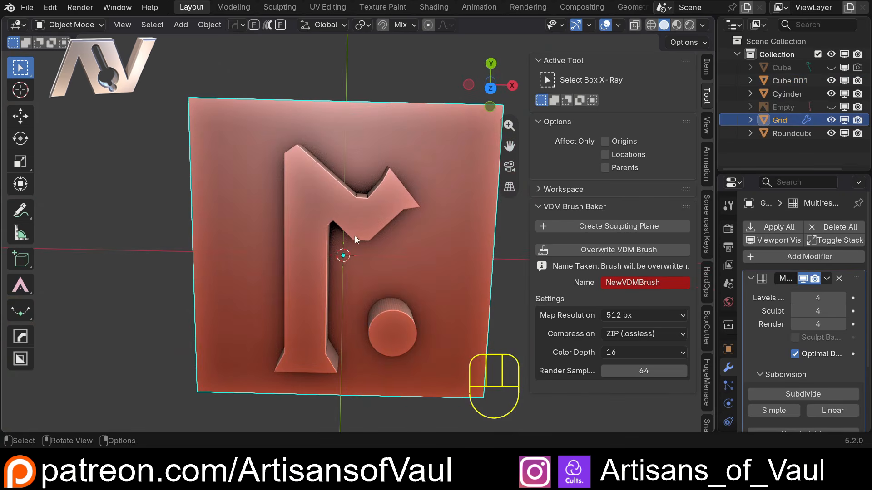
{"action": "left_click", "coordinate": [490, 88]}
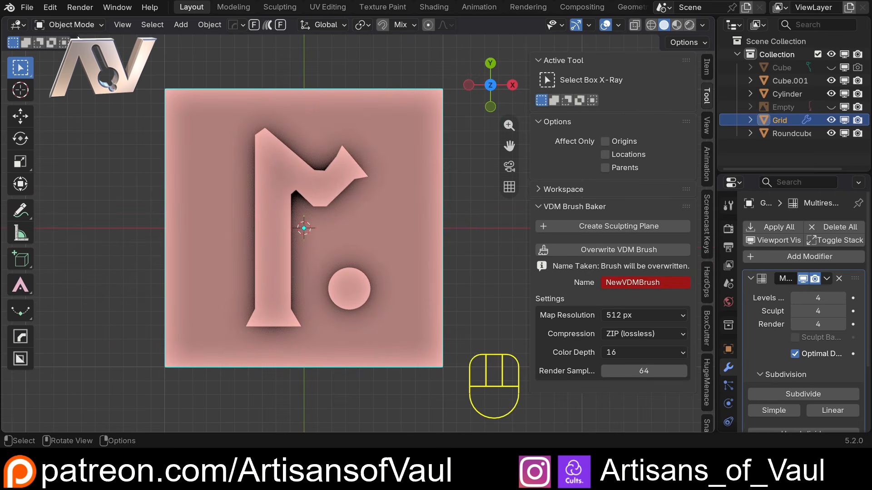
Switch the grid plane to Sculpt Mode and choose the Scene Project brush.
{"action": "left_click_drag", "start_coordinate": [73, 24], "coordinate": [80, 74]}
{"action": "left_click_drag", "start_coordinate": [113, 103], "coordinate": [80, 69]}
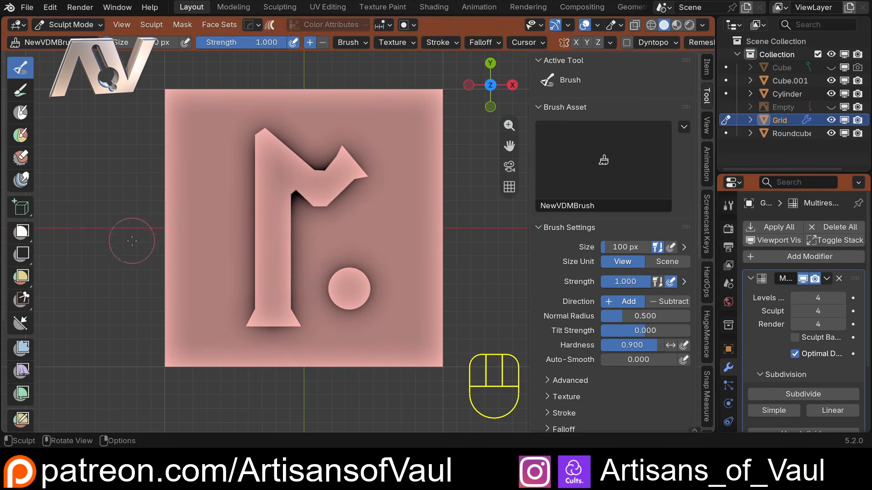
{"action": "key", "text": "shift+space"}
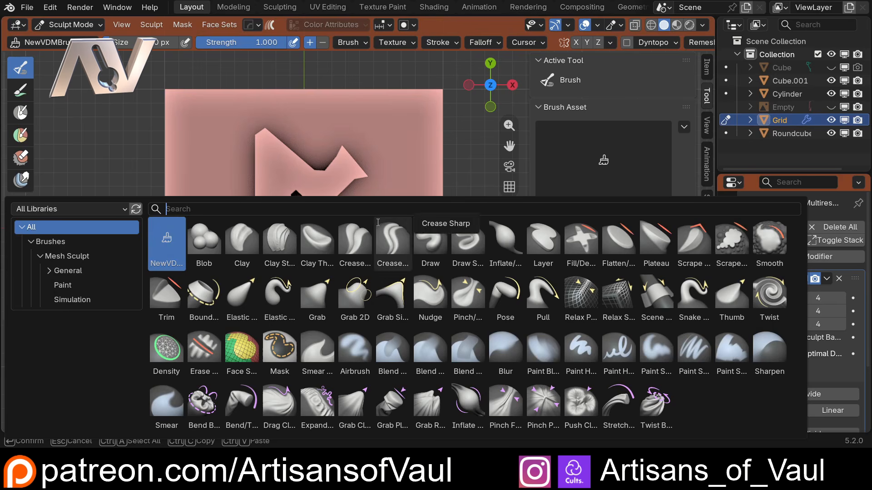
{"action": "left_click", "coordinate": [658, 294]}
Set the Scene Project brush size to 418 px.
{"action": "scroll", "coordinate": [310, 197], "scroll_direction": "down", "scroll_amount": 4}
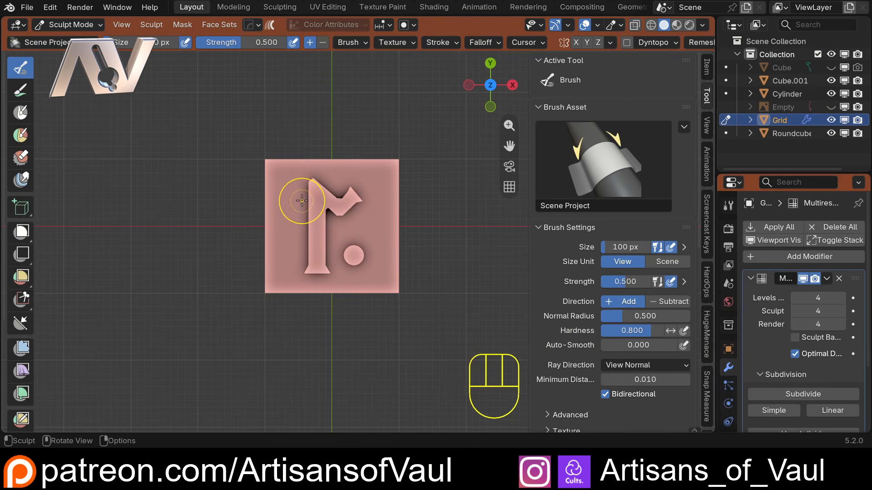
{"action": "key", "text": "f"}
{"action": "left_click", "coordinate": [375, 235]}
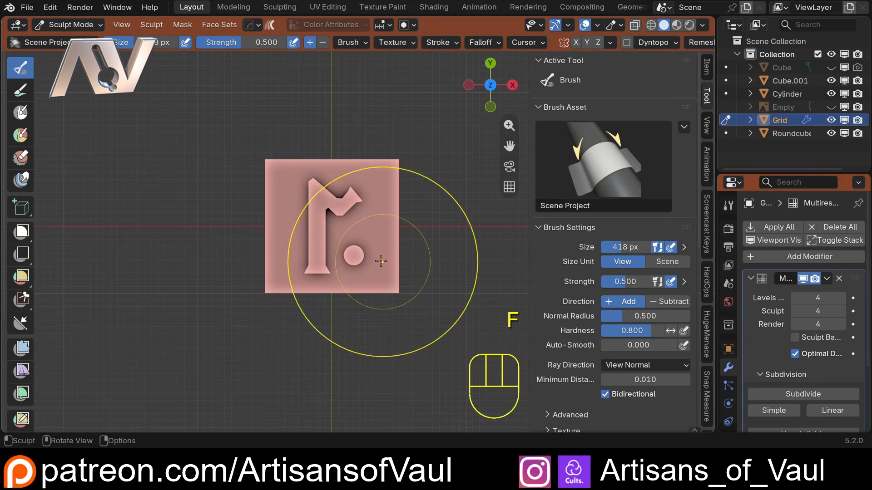
Set the brush's Ray Direction to Plane Normal.
{"action": "scroll", "coordinate": [334, 228], "scroll_direction": "up", "scroll_amount": 3}
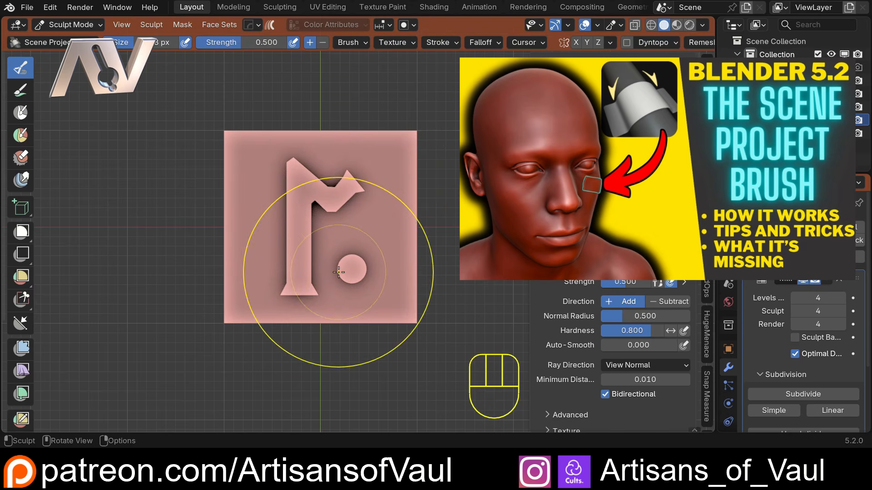
{"action": "middle_click_drag", "start_coordinate": [363, 272], "coordinate": [334, 208]}
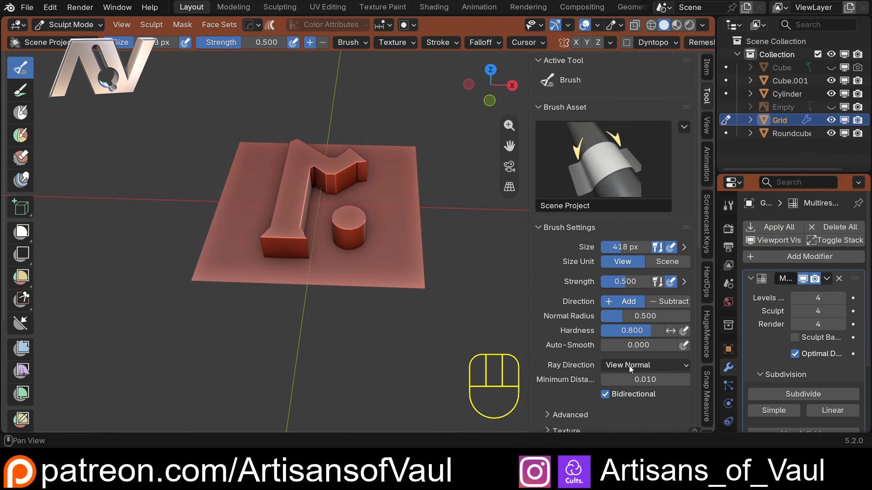
{"action": "left_click", "coordinate": [641, 364]}
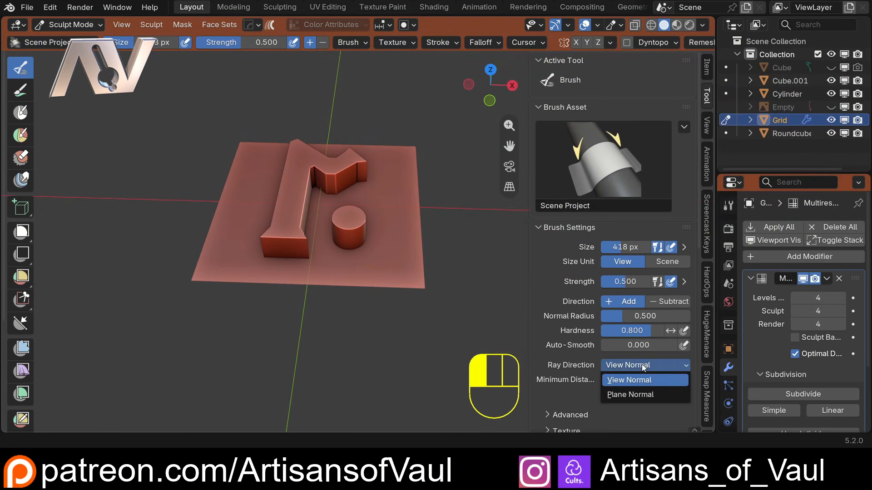
{"action": "left_click", "coordinate": [633, 395]}
Set the Scene Project brush's Minimum Distance to 0, keeping Ray Direction at Plane Normal.
{"action": "mouse_move", "coordinate": [454, 355]}
{"action": "middle_mouse_down"}
{"action": "mouse_move", "coordinate": [302, 308]}
{"action": "mouse_move", "coordinate": [312, 229]}
{"action": "mouse_move", "coordinate": [327, 232]}
{"action": "mouse_move", "coordinate": [360, 171]}
{"action": "mouse_move", "coordinate": [418, 188]}
{"action": "mouse_move", "coordinate": [409, 189]}
{"action": "middle_mouse_up"}
{"action": "scroll", "coordinate": [377, 126], "scroll_direction": "up", "scroll_amount": 5}
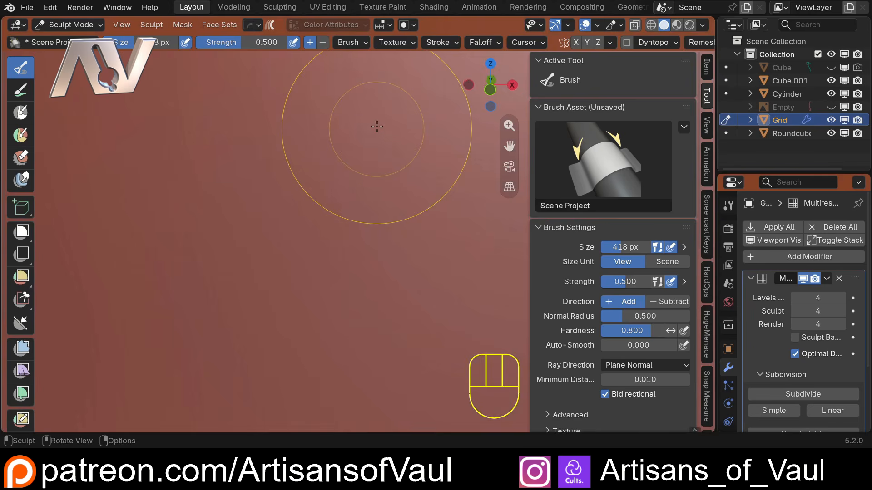
{"action": "scroll", "coordinate": [377, 126], "scroll_direction": "down", "scroll_amount": 5}
{"action": "left_click", "coordinate": [359, 43]}
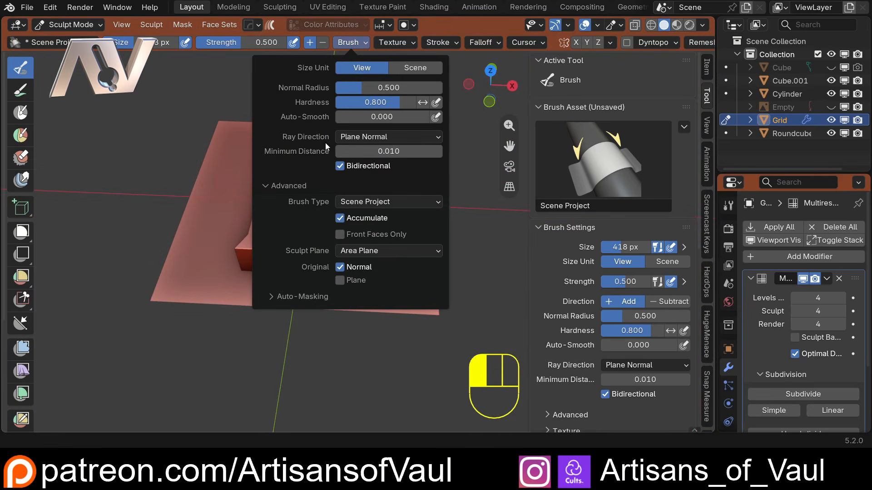
{"action": "left_click", "coordinate": [394, 140]}
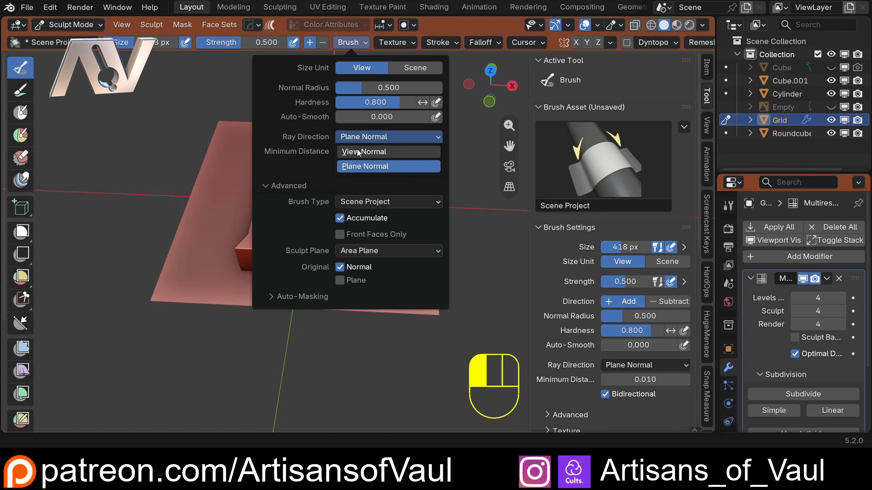
{"action": "left_click", "coordinate": [352, 167]}
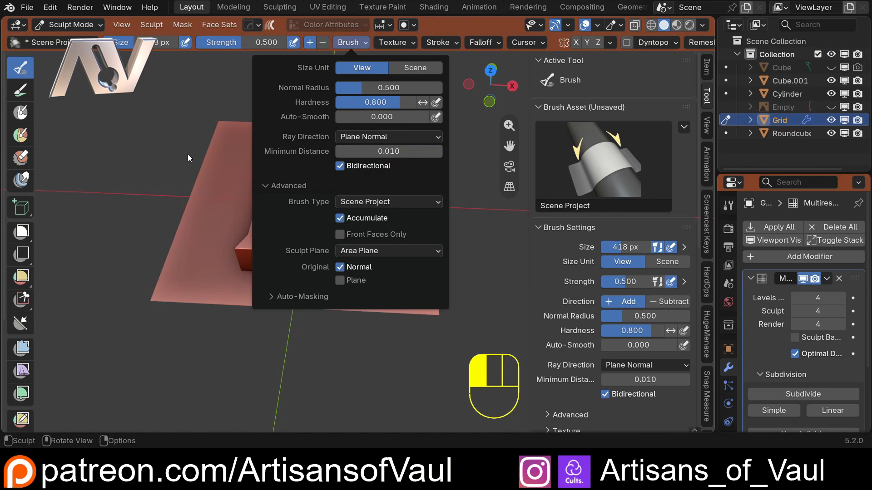
{"action": "left_click", "coordinate": [371, 154]}
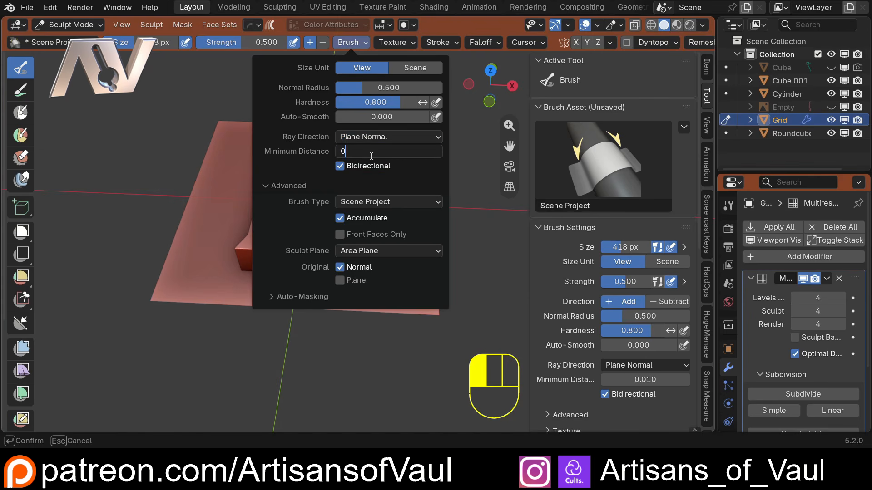
{"action": "key", "text": "Return"}
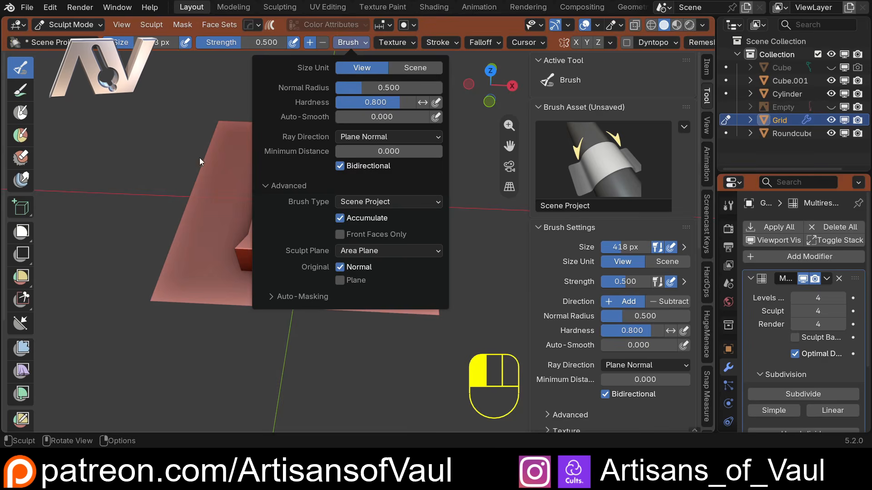
Inspect the rune and grid plane from several angles, ending in top view.
{"action": "middle_click_drag", "start_coordinate": [204, 195], "coordinate": [242, 205]}
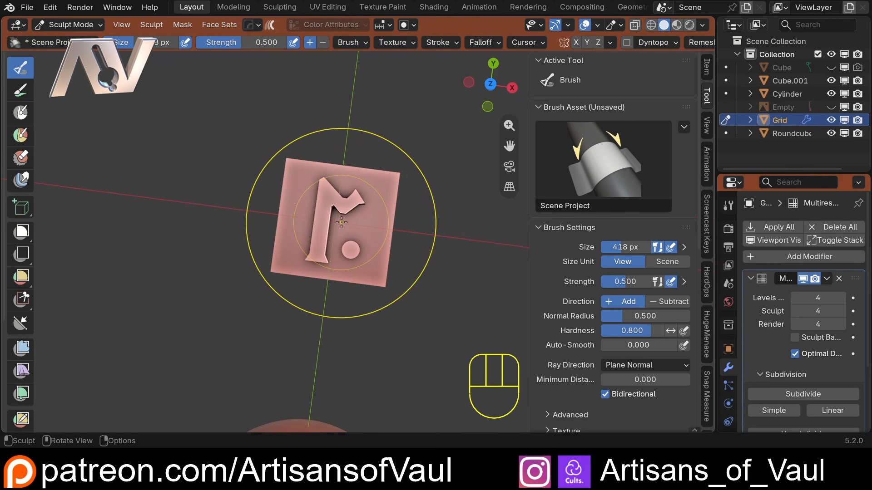
{"action": "scroll", "coordinate": [327, 245], "scroll_direction": "up", "scroll_amount": 6}
{"action": "mouse_move", "coordinate": [321, 253]}
{"action": "middle_mouse_down"}
{"action": "mouse_move", "coordinate": [342, 146]}
{"action": "mouse_move", "coordinate": [321, 257]}
{"action": "mouse_move", "coordinate": [341, 221]}
{"action": "mouse_move", "coordinate": [292, 214]}
{"action": "middle_mouse_up"}
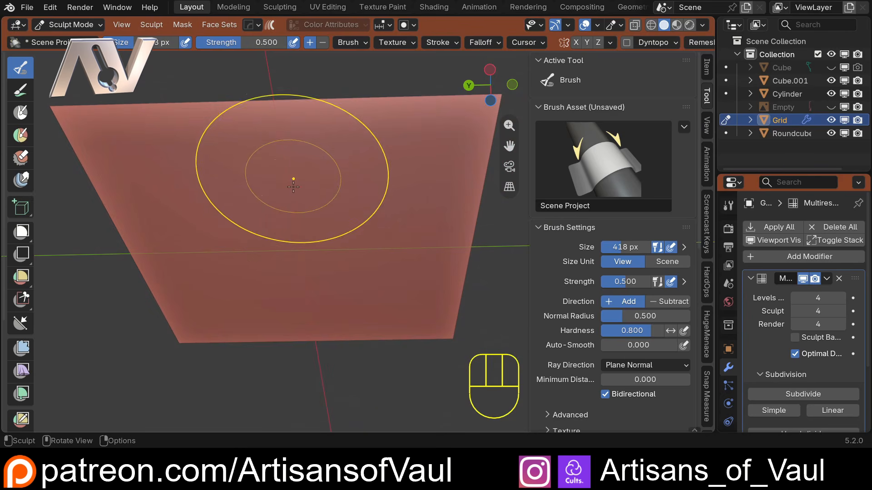
{"action": "middle_click_drag", "start_coordinate": [301, 166], "coordinate": [293, 267]}
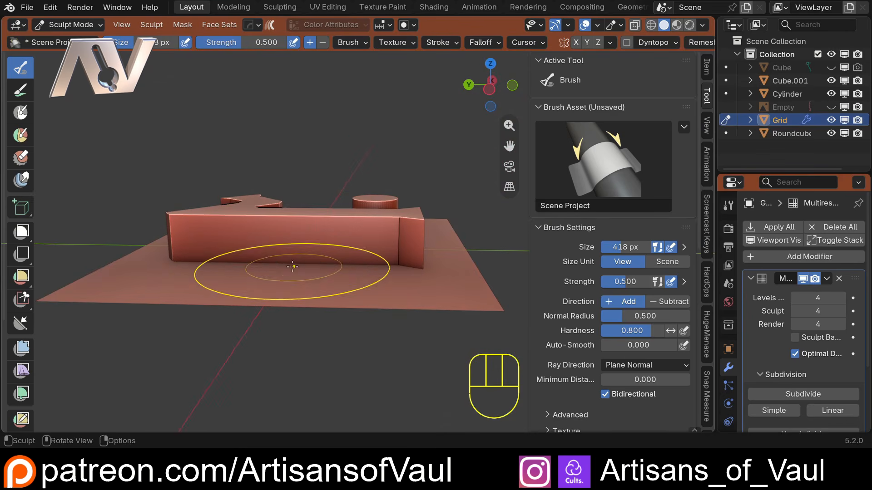
{"action": "middle_click_drag", "start_coordinate": [272, 219], "coordinate": [250, 221]}
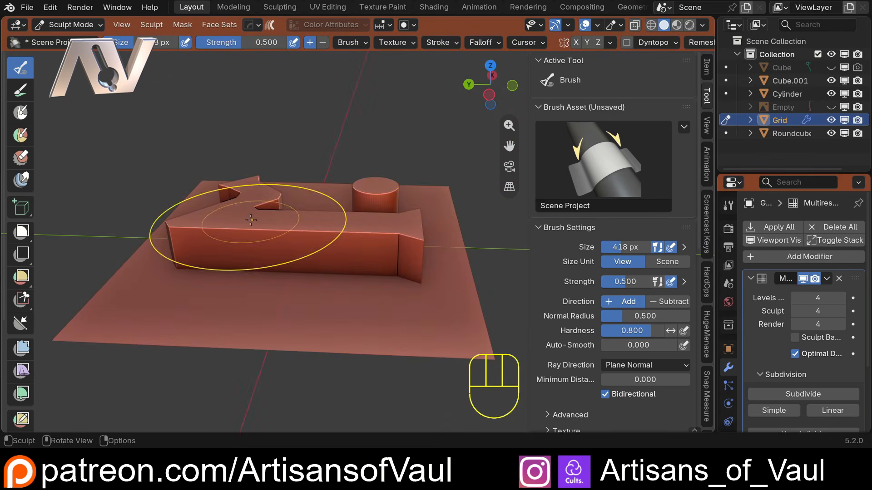
{"action": "middle_click_drag", "start_coordinate": [372, 224], "coordinate": [253, 293]}
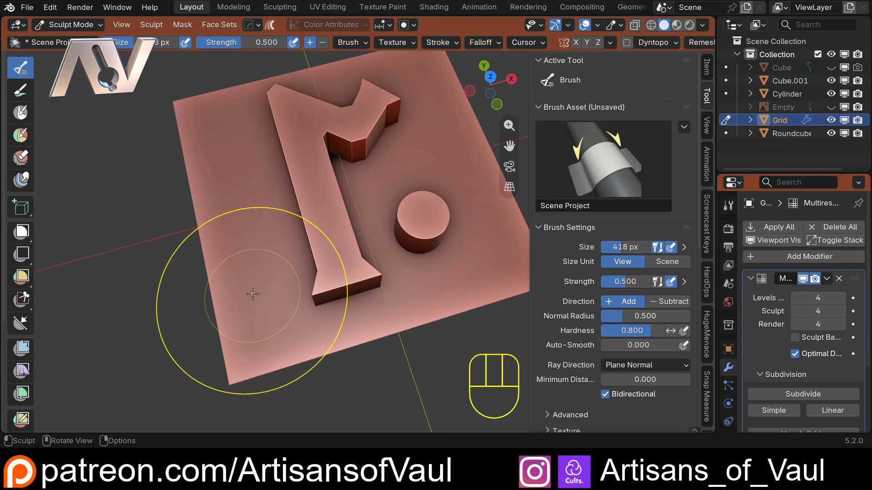
{"action": "middle_click_drag", "start_coordinate": [292, 320], "coordinate": [435, 206]}
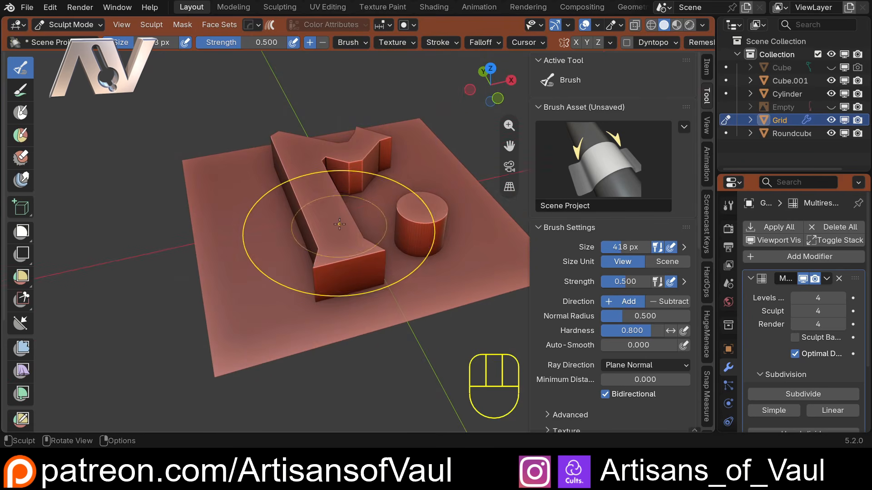
{"action": "middle_click_drag", "start_coordinate": [339, 224], "coordinate": [356, 243]}
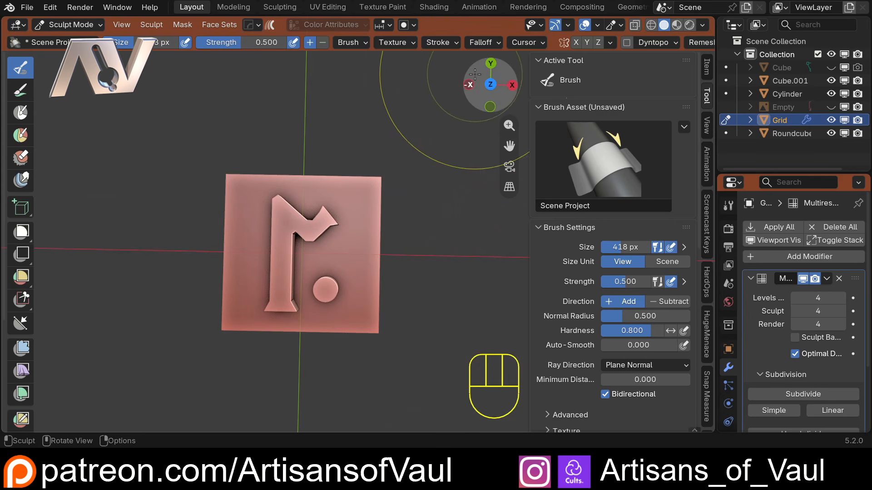
{"action": "left_click", "coordinate": [493, 83]}
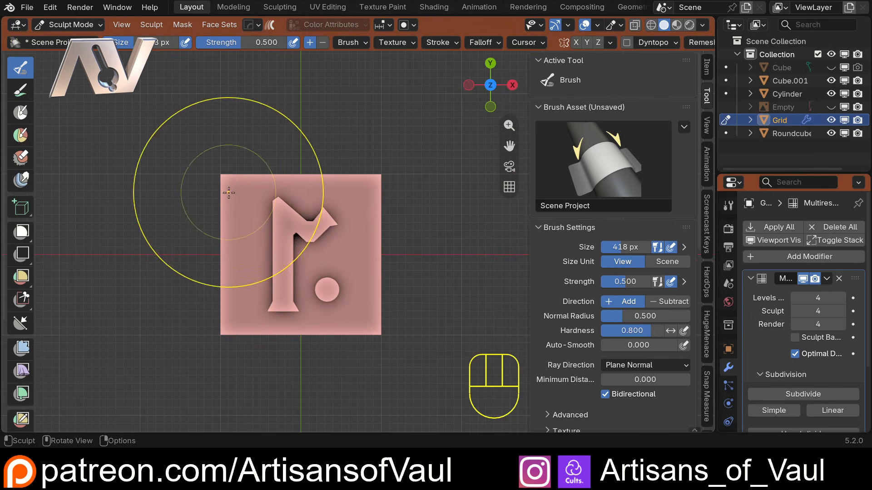
Set the brush size to 578 px and sculpt over the grid plane to project the rune and dot onto it.
{"action": "key", "text": "f"}
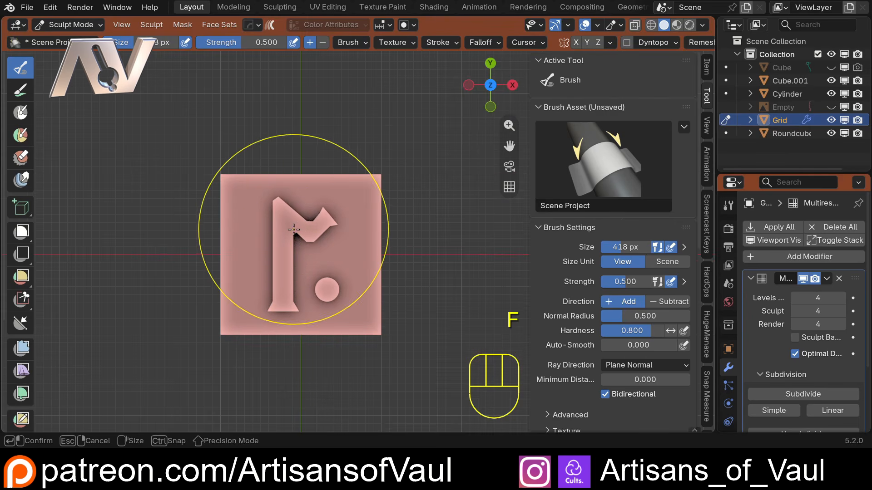
{"action": "left_click", "coordinate": [323, 249]}
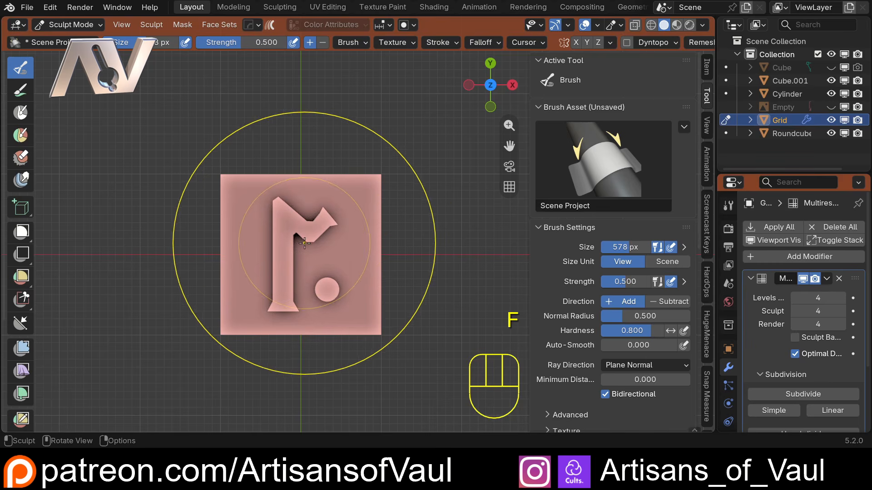
{"action": "left_click_drag", "start_coordinate": [306, 242], "coordinate": [304, 242]}
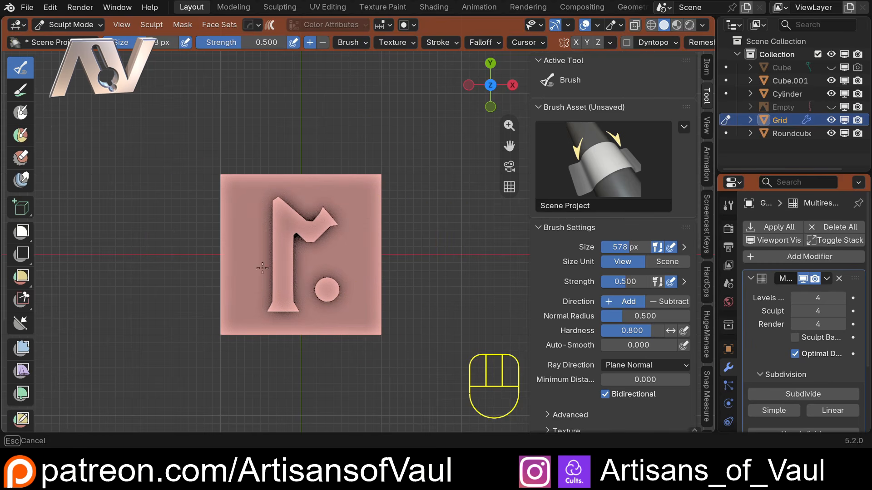
{"action": "left_click_drag", "start_coordinate": [262, 268], "coordinate": [272, 254]}
{"action": "mouse_move", "coordinate": [276, 249]}
{"action": "middle_mouse_down"}
{"action": "mouse_move", "coordinate": [281, 104]}
{"action": "mouse_move", "coordinate": [239, 146]}
{"action": "mouse_move", "coordinate": [312, 282]}
{"action": "mouse_move", "coordinate": [312, 263]}
{"action": "middle_mouse_up"}
Return to Object Mode and hide the rune mesh and the cylinder.
{"action": "key", "text": "Tab"}
{"action": "left_click", "coordinate": [58, 26]}
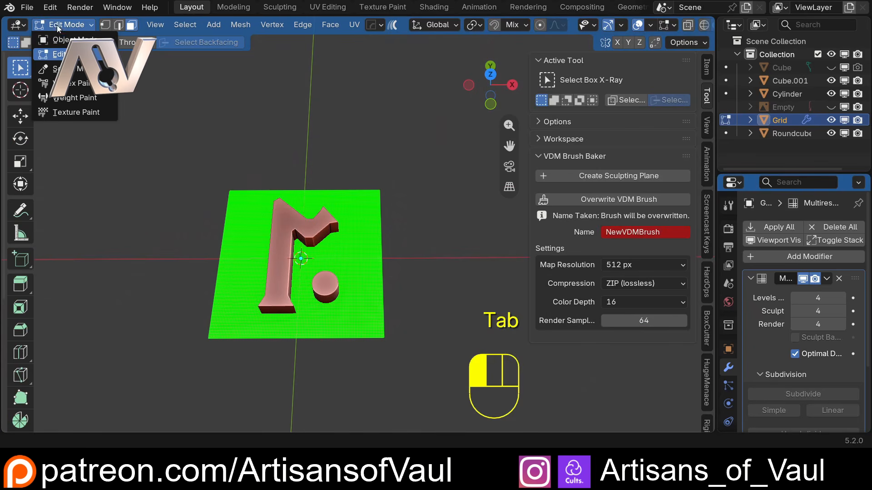
{"action": "key", "text": "Tab"}
{"action": "left_click", "coordinate": [301, 219]}
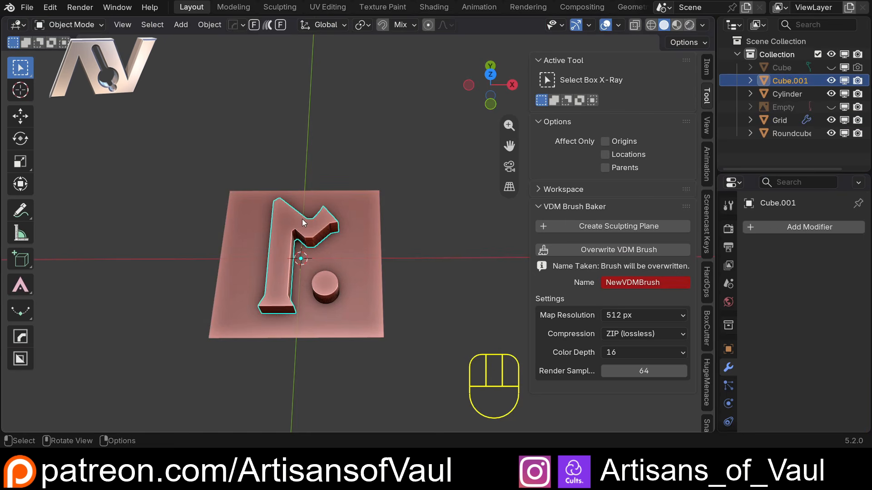
{"action": "key", "text": "h"}
{"action": "left_click", "coordinate": [333, 294]}
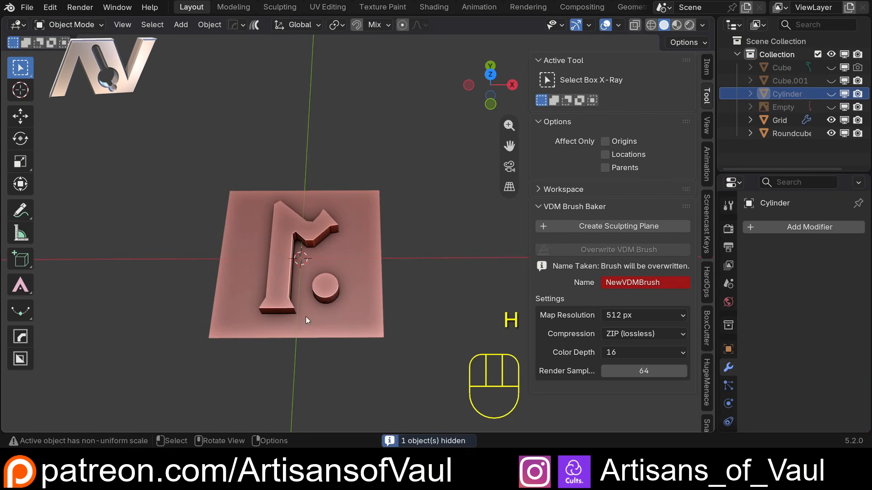
{"action": "mouse_move", "coordinate": [306, 317]}
{"action": "middle_mouse_down"}
{"action": "mouse_move", "coordinate": [312, 239]}
{"action": "mouse_move", "coordinate": [323, 246]}
{"action": "mouse_move", "coordinate": [315, 314]}
{"action": "mouse_move", "coordinate": [307, 312]}
{"action": "middle_mouse_up"}
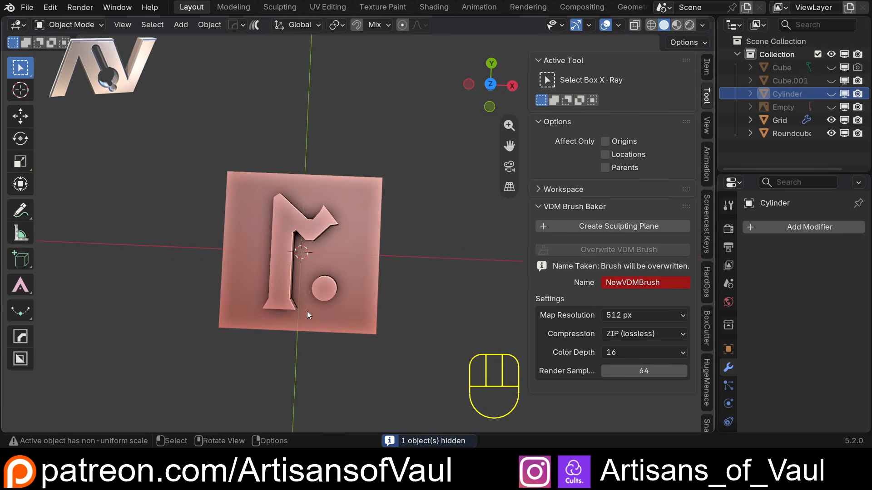
Select the sculpted grid plane and bake it into a VDM brush named RUNE.
{"action": "scroll", "coordinate": [299, 276], "scroll_direction": "up", "scroll_amount": 3}
{"action": "middle_click_drag", "start_coordinate": [257, 261], "coordinate": [338, 241], "text": "shift"}
{"action": "middle_click_drag", "start_coordinate": [338, 241], "coordinate": [259, 245], "text": "shift"}
{"action": "scroll", "coordinate": [295, 284], "scroll_direction": "up", "scroll_amount": 3}
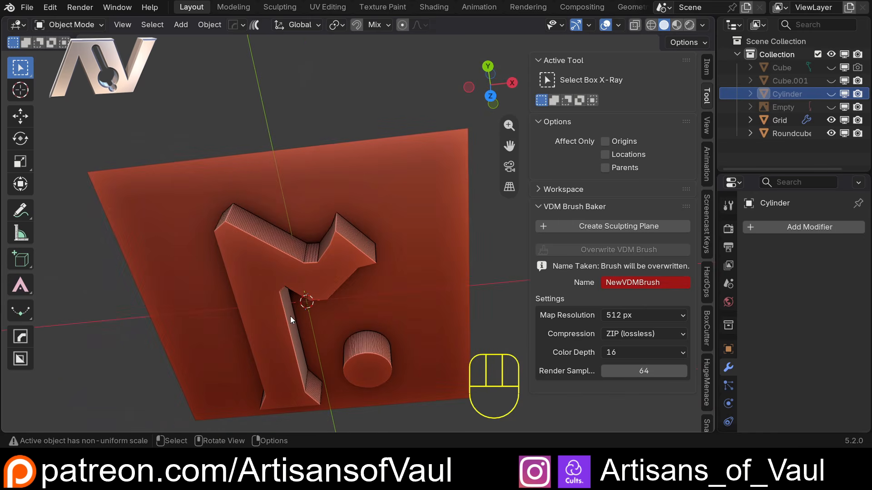
{"action": "middle_click_drag", "start_coordinate": [290, 316], "coordinate": [287, 260]}
{"action": "key", "text": "KP_7"}
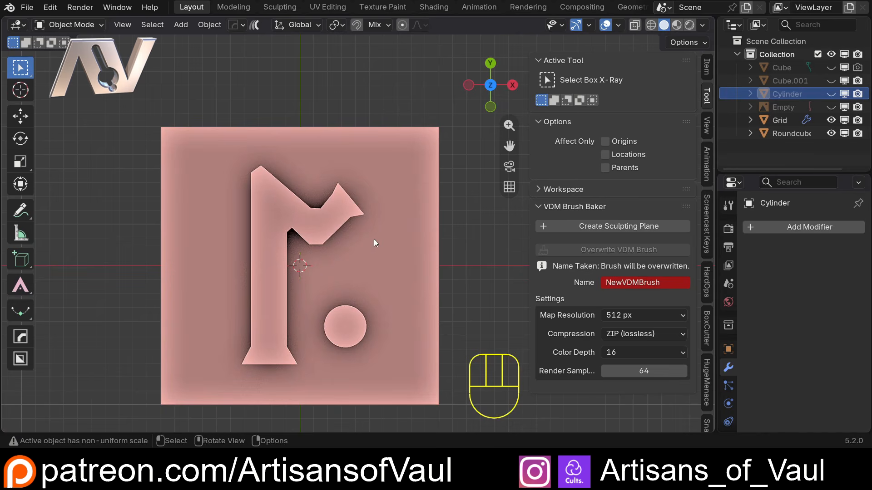
{"action": "left_click", "coordinate": [339, 262]}
{"action": "middle_click_drag", "start_coordinate": [303, 323], "coordinate": [327, 226]}
{"action": "scroll", "coordinate": [832, 280], "scroll_direction": "down", "scroll_amount": 4}
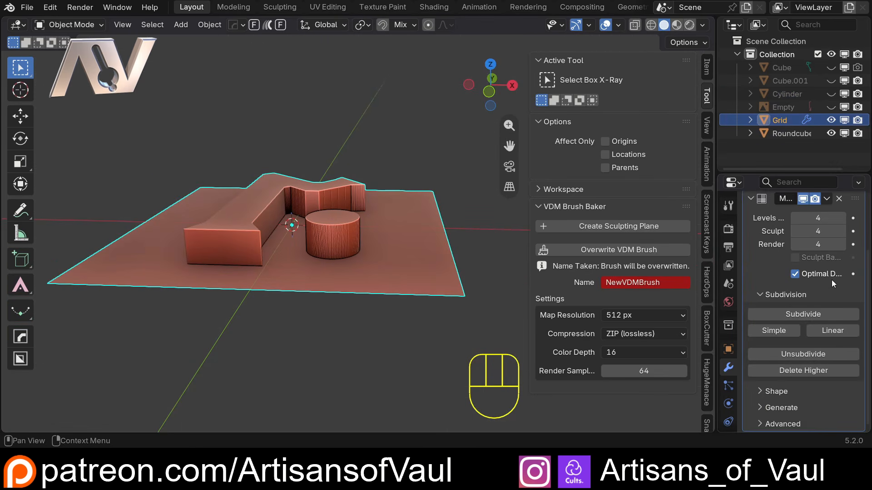
{"action": "scroll", "coordinate": [831, 283], "scroll_direction": "up", "scroll_amount": 4}
{"action": "left_click", "coordinate": [616, 287]}
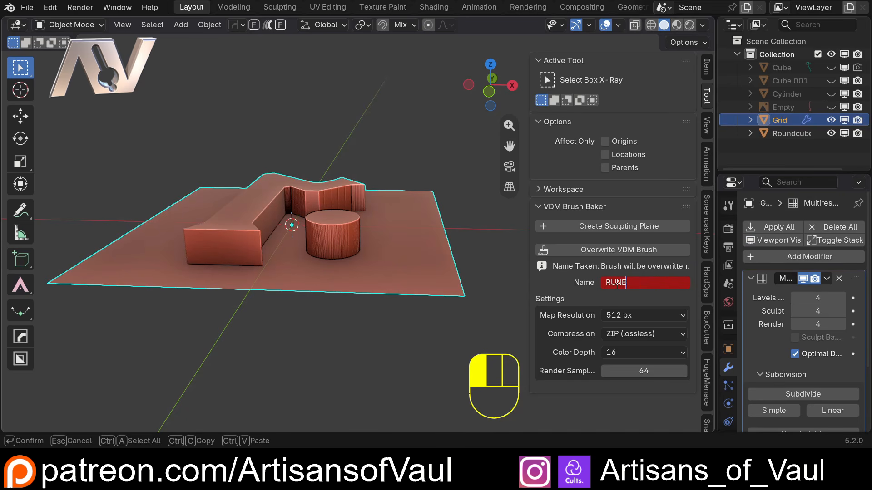
{"action": "key", "text": "Return"}
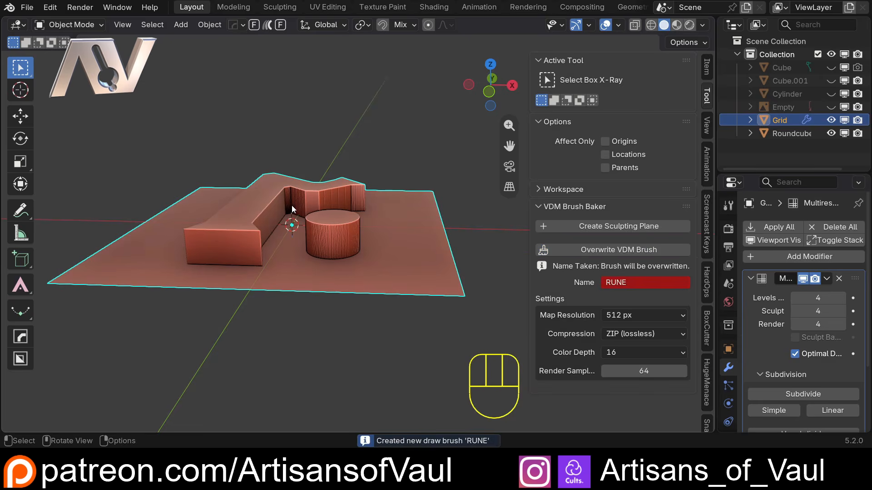
Select the round cube sphere and switch it to Sculpt Mode.
{"action": "scroll", "coordinate": [292, 206], "scroll_direction": "down", "scroll_amount": 3}
{"action": "mouse_move", "coordinate": [292, 209]}
{"action": "middle_mouse_down"}
{"action": "mouse_move", "coordinate": [311, 243]}
{"action": "mouse_move", "coordinate": [495, 255]}
{"action": "mouse_move", "coordinate": [347, 231]}
{"action": "mouse_move", "coordinate": [379, 234]}
{"action": "mouse_move", "coordinate": [319, 250]}
{"action": "middle_mouse_up"}
{"action": "scroll", "coordinate": [334, 249], "scroll_direction": "down", "scroll_amount": 5}
{"action": "left_click", "coordinate": [348, 231]}
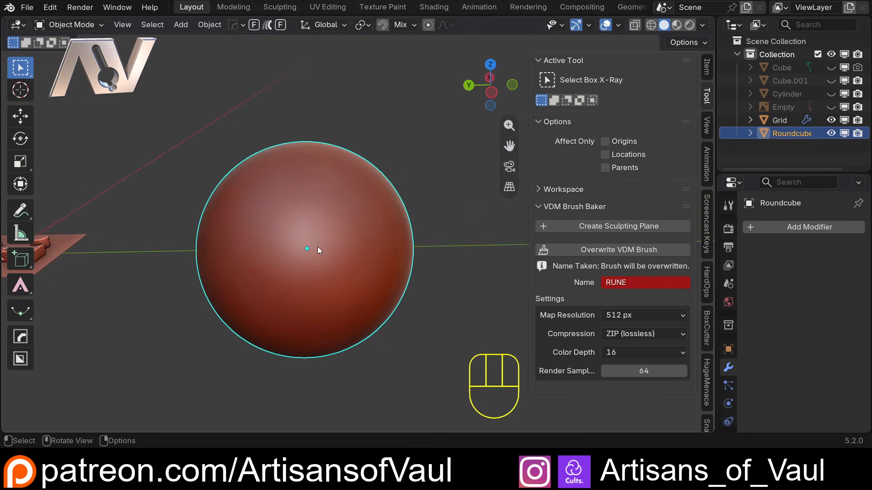
{"action": "left_click", "coordinate": [60, 25]}
{"action": "left_click", "coordinate": [48, 68]}
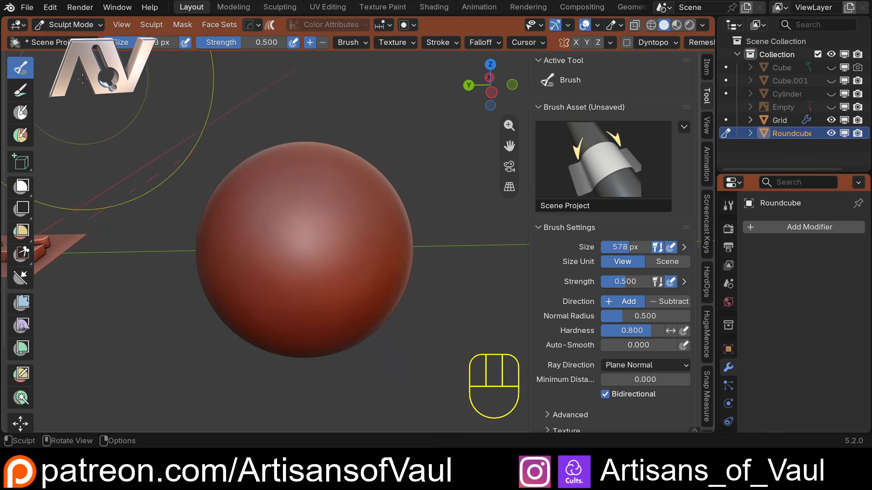
Choose the RUNE brush and test-stamp the rune onto the sphere.
{"action": "key", "text": "shift+space"}
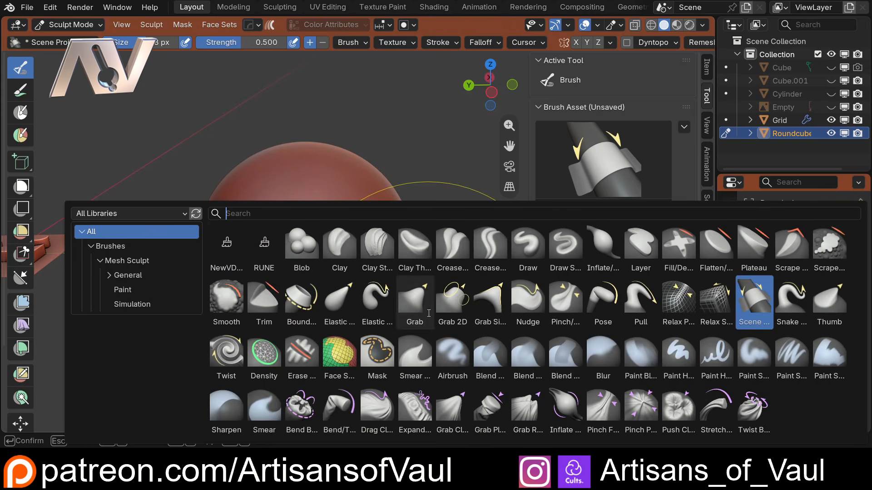
{"action": "left_click", "coordinate": [255, 251]}
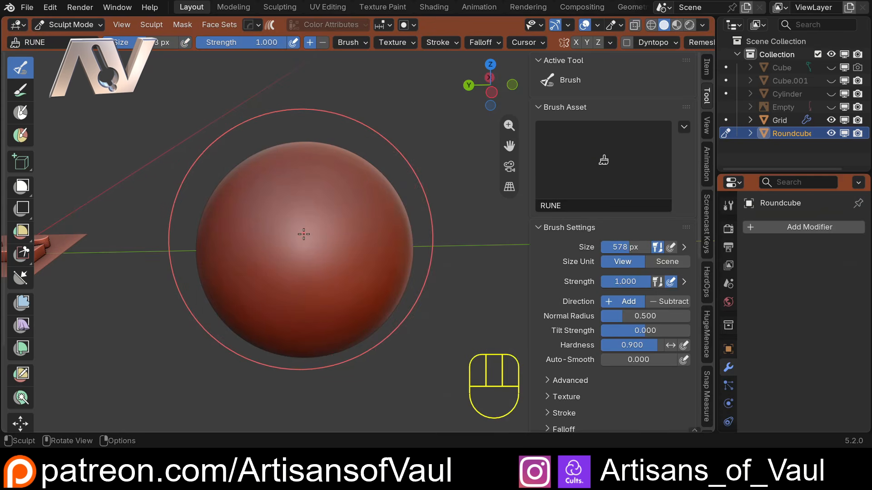
{"action": "mouse_move", "coordinate": [306, 233]}
{"action": "left_mouse_down"}
{"action": "mouse_move", "coordinate": [335, 262]}
{"action": "mouse_move", "coordinate": [308, 302]}
{"action": "left_mouse_up"}
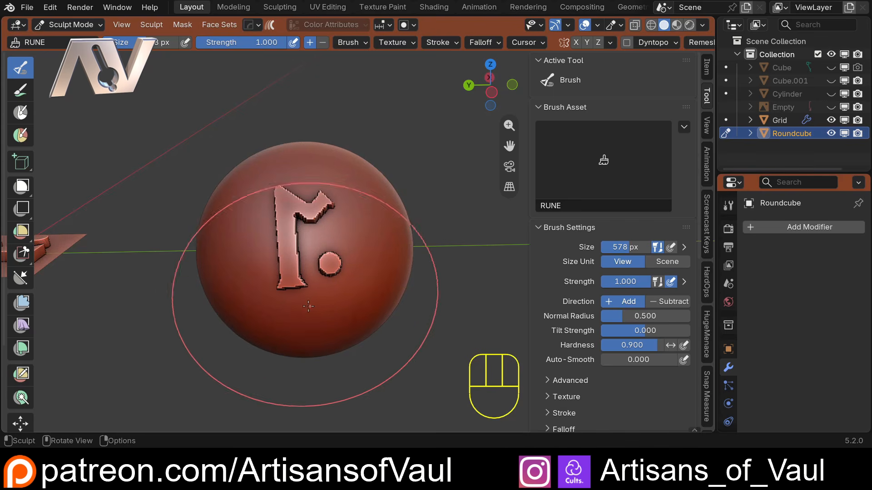
Undo the test stamp on the sphere.
{"action": "scroll", "coordinate": [308, 241], "scroll_direction": "up", "scroll_amount": 5}
{"action": "scroll", "coordinate": [295, 243], "scroll_direction": "down", "scroll_amount": 5}
{"action": "key", "text": "ctrl+z"}
Return to Object Mode with the sphere selected and add a Multiresolution modifier to it.
{"action": "scroll", "coordinate": [278, 246], "scroll_direction": "up", "scroll_amount": 1}
{"action": "left_click", "coordinate": [84, 25]}
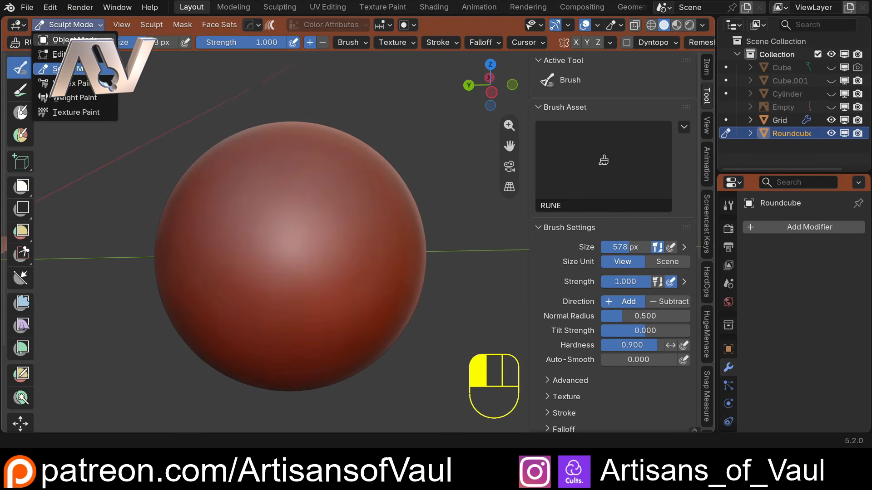
{"action": "left_click", "coordinate": [75, 39]}
{"action": "scroll", "coordinate": [131, 214], "scroll_direction": "down", "scroll_amount": 4}
{"action": "left_click", "coordinate": [161, 237]}
{"action": "left_click", "coordinate": [307, 249]}
{"action": "scroll", "coordinate": [307, 249], "scroll_direction": "up", "scroll_amount": 4}
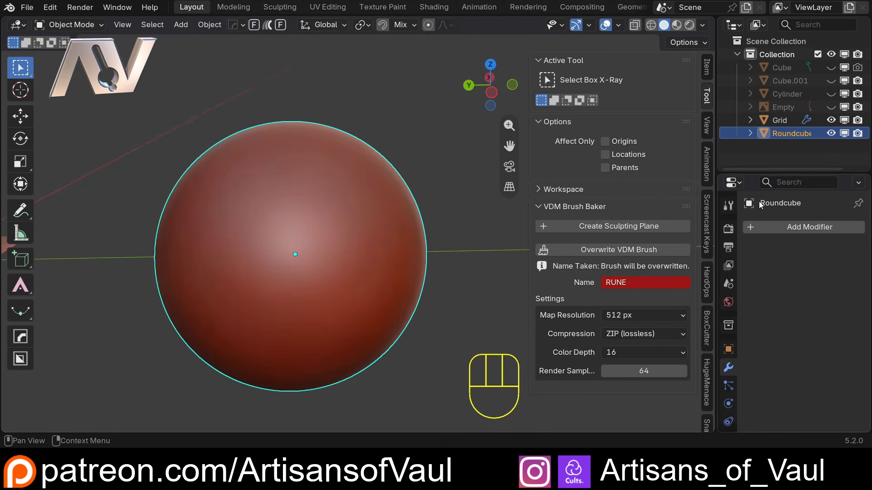
{"action": "left_click", "coordinate": [787, 229]}
{"action": "left_click", "coordinate": [788, 230]}
{"action": "type", "text": "mul"}
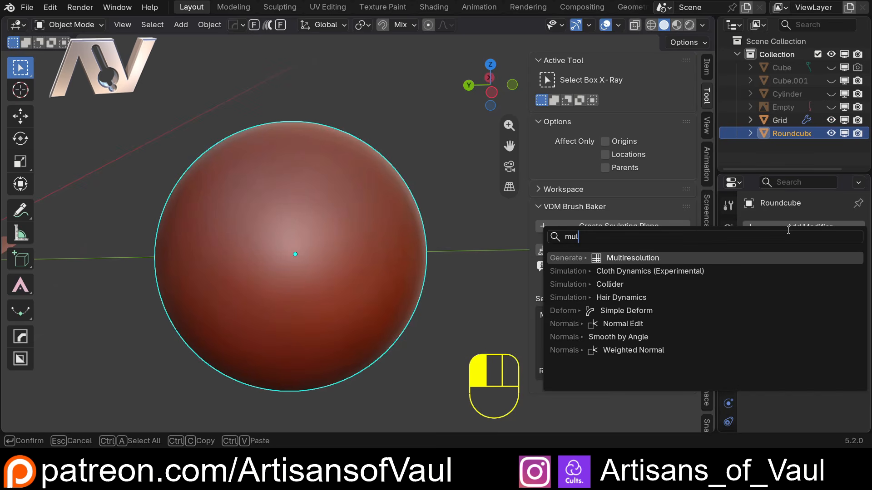
{"action": "left_click", "coordinate": [654, 259]}
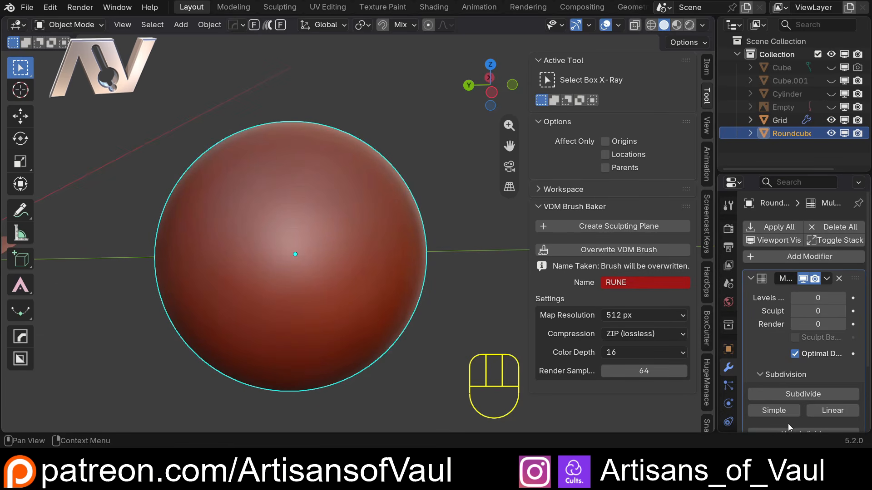
Subdivide the sphere's Multiresolution modifier with Simple subdivisions and switch the sphere to Sculpt Mode.
{"action": "left_click", "coordinate": [778, 410]}
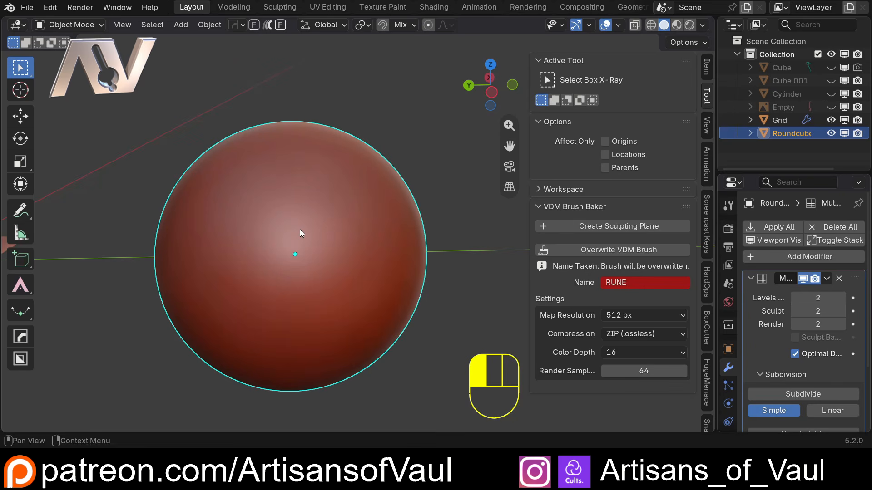
{"action": "left_click", "coordinate": [70, 24]}
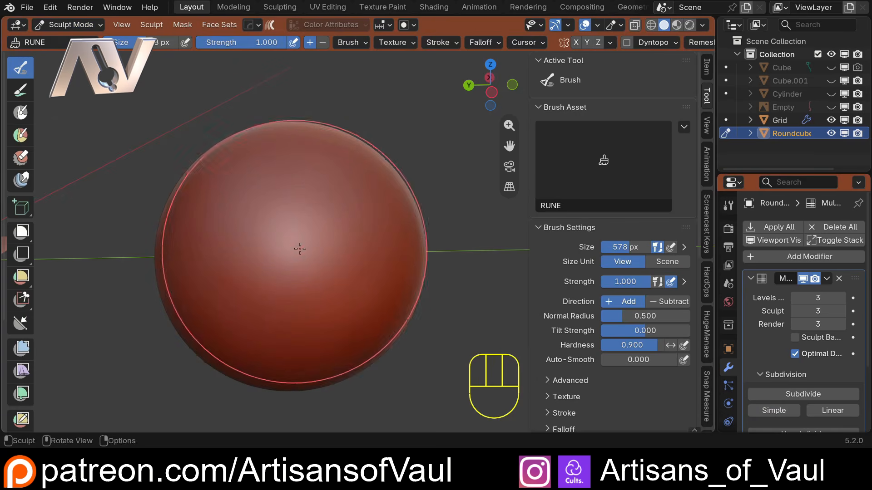
Stamp a raised rune onto the front of the sphere with the RUNE brush.
{"action": "mouse_move", "coordinate": [282, 233]}
{"action": "left_mouse_down"}
{"action": "mouse_move", "coordinate": [306, 249]}
{"action": "mouse_move", "coordinate": [310, 310]}
{"action": "mouse_move", "coordinate": [282, 305]}
{"action": "left_mouse_up"}
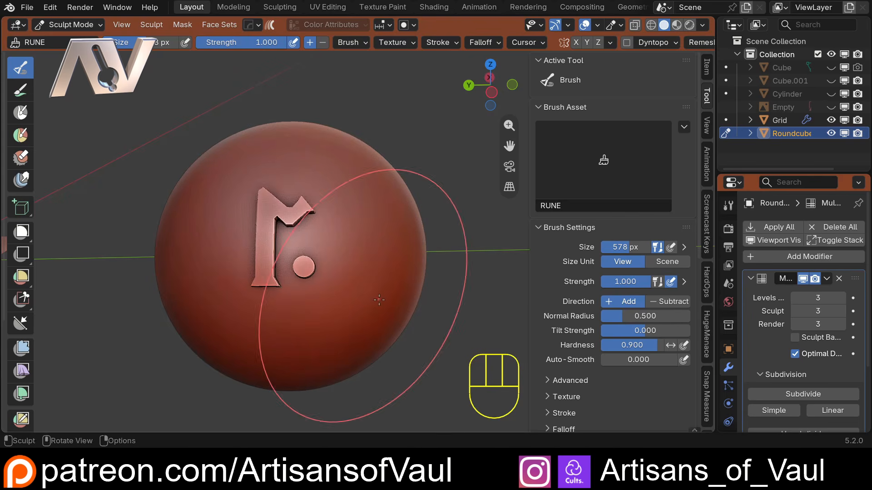
{"action": "mouse_move", "coordinate": [389, 300]}
{"action": "middle_mouse_down"}
{"action": "mouse_move", "coordinate": [214, 230]}
{"action": "mouse_move", "coordinate": [250, 299]}
{"action": "middle_mouse_up"}
{"action": "scroll", "coordinate": [249, 101], "scroll_direction": "up", "scroll_amount": 1}
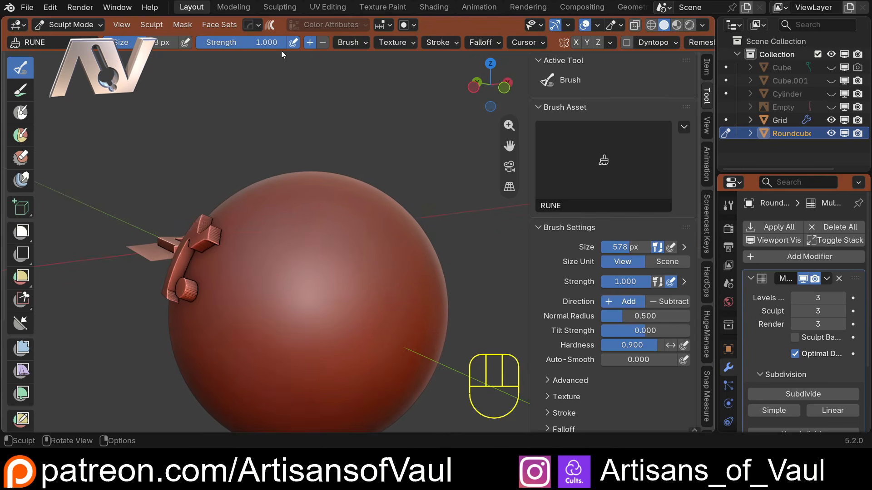
Switch the RUNE brush direction to Subtract and stamp a recessed rune onto the sphere.
{"action": "middle_click_drag", "start_coordinate": [248, 260], "coordinate": [271, 258]}
{"action": "left_click", "coordinate": [323, 43]}
{"action": "left_click_drag", "start_coordinate": [305, 284], "coordinate": [321, 304]}
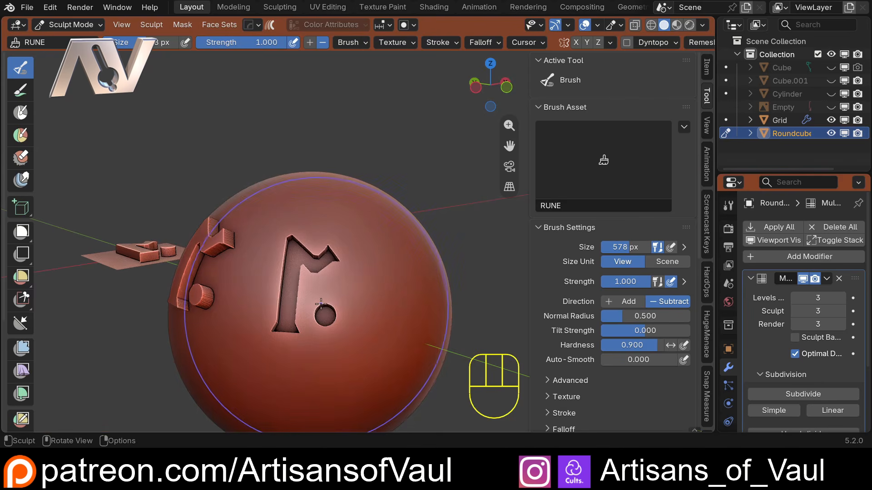
Orbit and zoom around the recessed rune and the grid plane to inspect the stamp detail.
{"action": "scroll", "coordinate": [320, 304], "scroll_direction": "up", "scroll_amount": 4}
{"action": "middle_click_drag", "start_coordinate": [320, 305], "coordinate": [346, 271]}
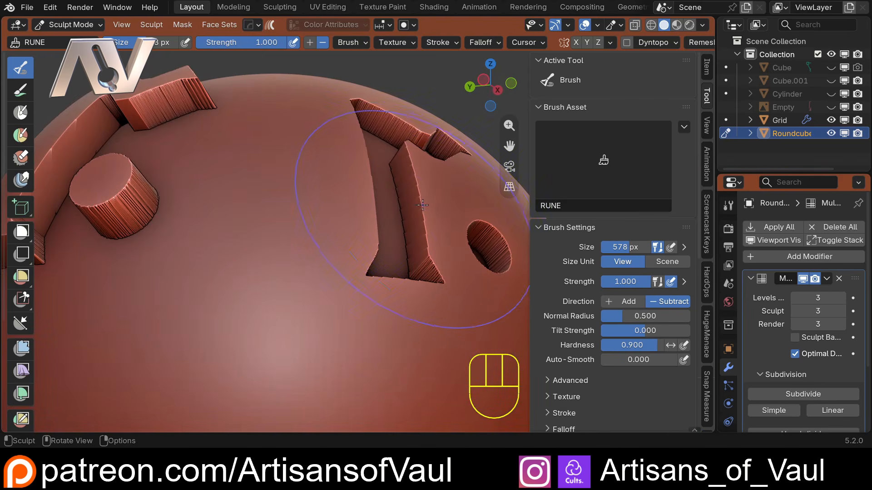
{"action": "scroll", "coordinate": [422, 205], "scroll_direction": "down", "scroll_amount": 6}
{"action": "middle_click_drag", "start_coordinate": [422, 205], "coordinate": [216, 276]}
{"action": "scroll", "coordinate": [217, 272], "scroll_direction": "up", "scroll_amount": 4}
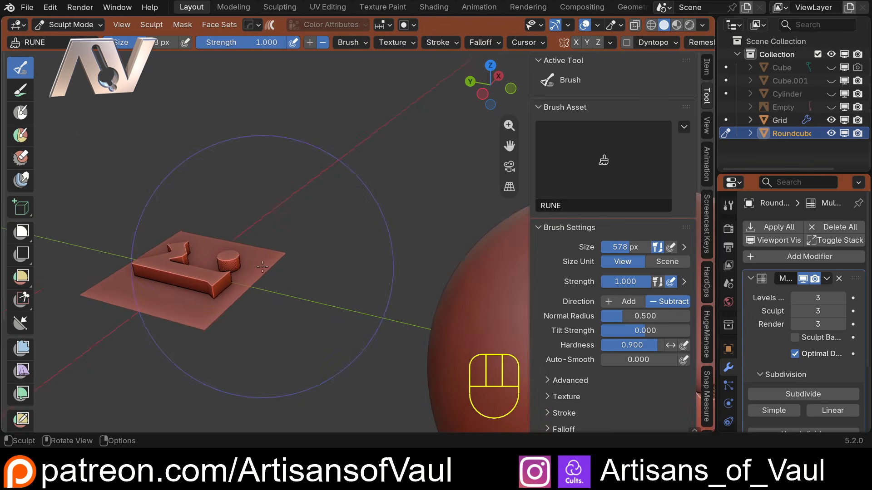
{"action": "middle_click_drag", "start_coordinate": [162, 311], "coordinate": [107, 303]}
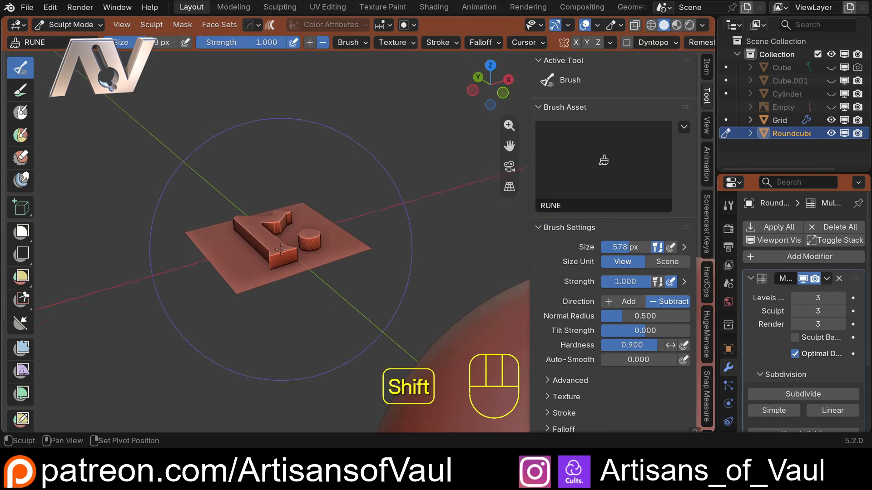
{"action": "middle_click_drag", "start_coordinate": [287, 204], "coordinate": [285, 217], "text": "shift"}
{"action": "scroll", "coordinate": [270, 189], "scroll_direction": "down", "scroll_amount": 3}
{"action": "middle_click_drag", "start_coordinate": [345, 363], "coordinate": [276, 284], "text": "shift"}
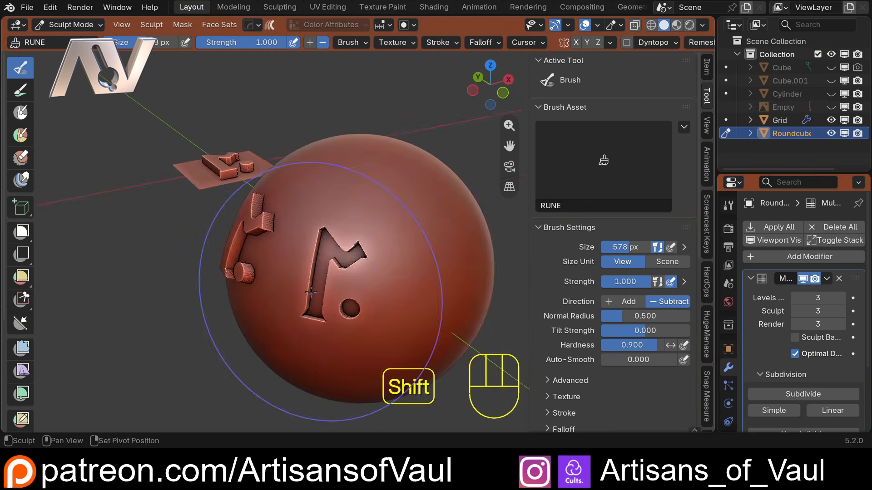
Stamp a second recessed rune beside the first one on the sphere.
{"action": "middle_click_drag", "start_coordinate": [309, 258], "coordinate": [373, 209]}
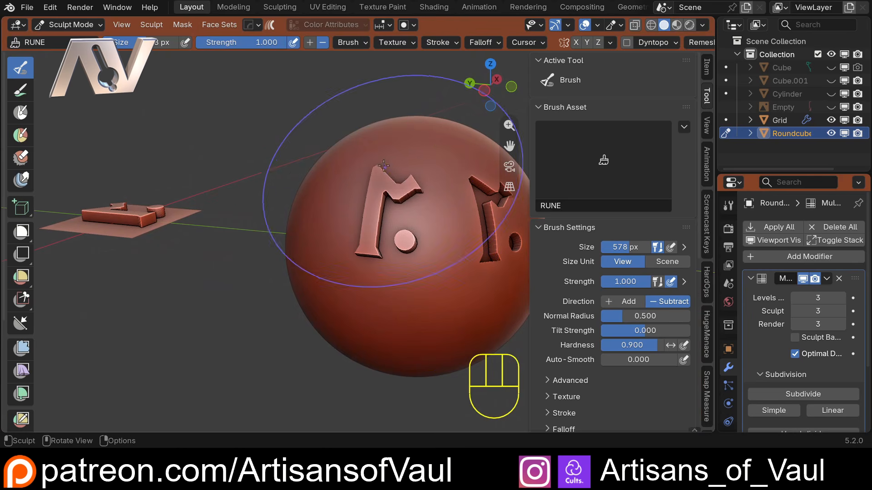
{"action": "middle_click_drag", "start_coordinate": [400, 182], "coordinate": [275, 295], "text": "shift"}
Orbit, pan and zoom around the sphere and grid plane to compare the stamped runes.
{"action": "scroll", "coordinate": [275, 296], "scroll_direction": "up", "scroll_amount": 2}
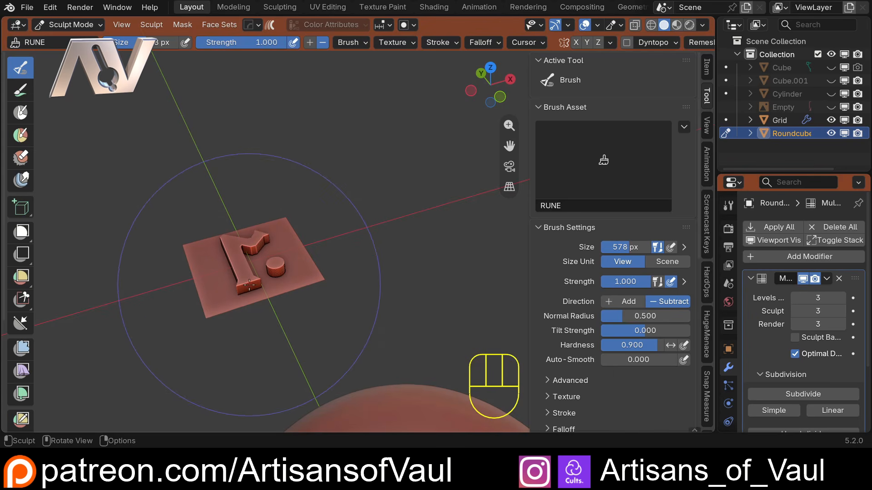
{"action": "scroll", "coordinate": [261, 288], "scroll_direction": "down", "scroll_amount": 2}
{"action": "middle_click_drag", "start_coordinate": [262, 288], "coordinate": [386, 206]}
{"action": "middle_click_drag", "start_coordinate": [422, 206], "coordinate": [304, 268]}
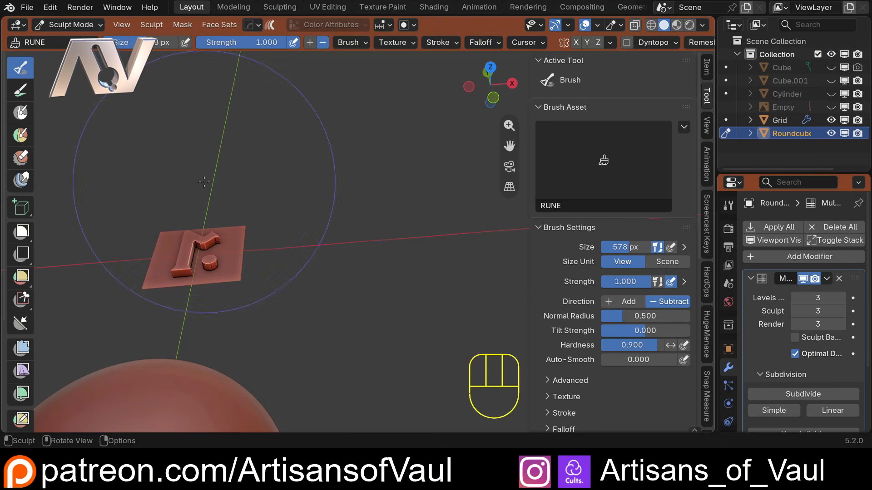
{"action": "scroll", "coordinate": [197, 129], "scroll_direction": "up", "scroll_amount": 2}
{"action": "middle_click_drag", "start_coordinate": [165, 280], "coordinate": [207, 270], "text": "shift"}
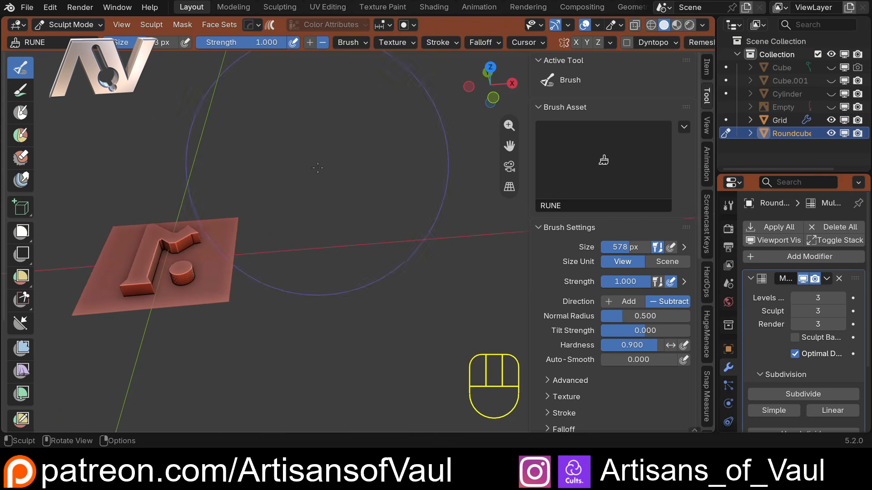
{"action": "scroll", "coordinate": [317, 168], "scroll_direction": "down", "scroll_amount": 4}
{"action": "middle_click_drag", "start_coordinate": [293, 211], "coordinate": [401, 235]}
{"action": "scroll", "coordinate": [400, 236], "scroll_direction": "down", "scroll_amount": 2}
{"action": "middle_click_drag", "start_coordinate": [345, 237], "coordinate": [286, 170], "text": "shift"}
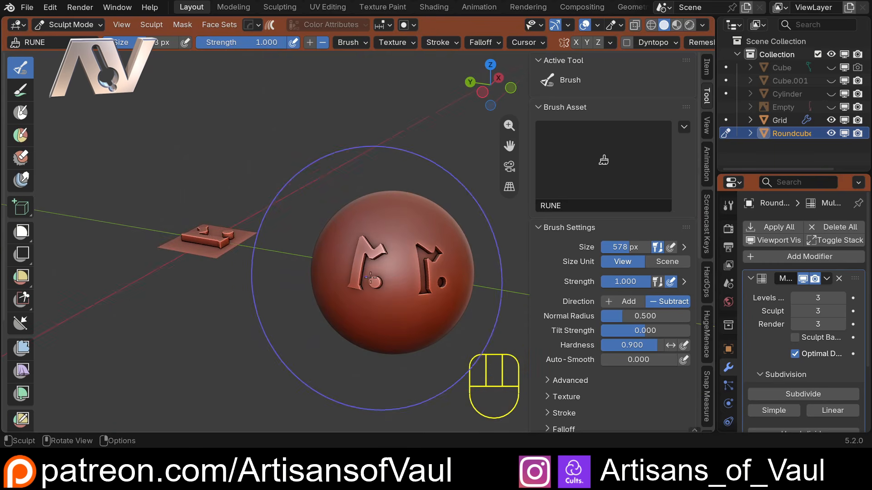
{"action": "middle_click_drag", "start_coordinate": [391, 274], "coordinate": [278, 271]}
{"action": "scroll", "coordinate": [295, 266], "scroll_direction": "up", "scroll_amount": 3}
{"action": "middle_click_drag", "start_coordinate": [208, 271], "coordinate": [317, 249], "text": "shift"}
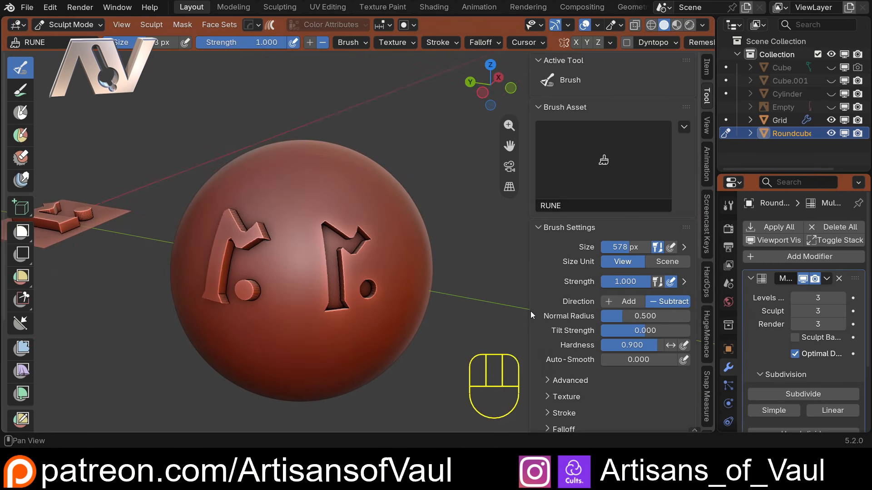